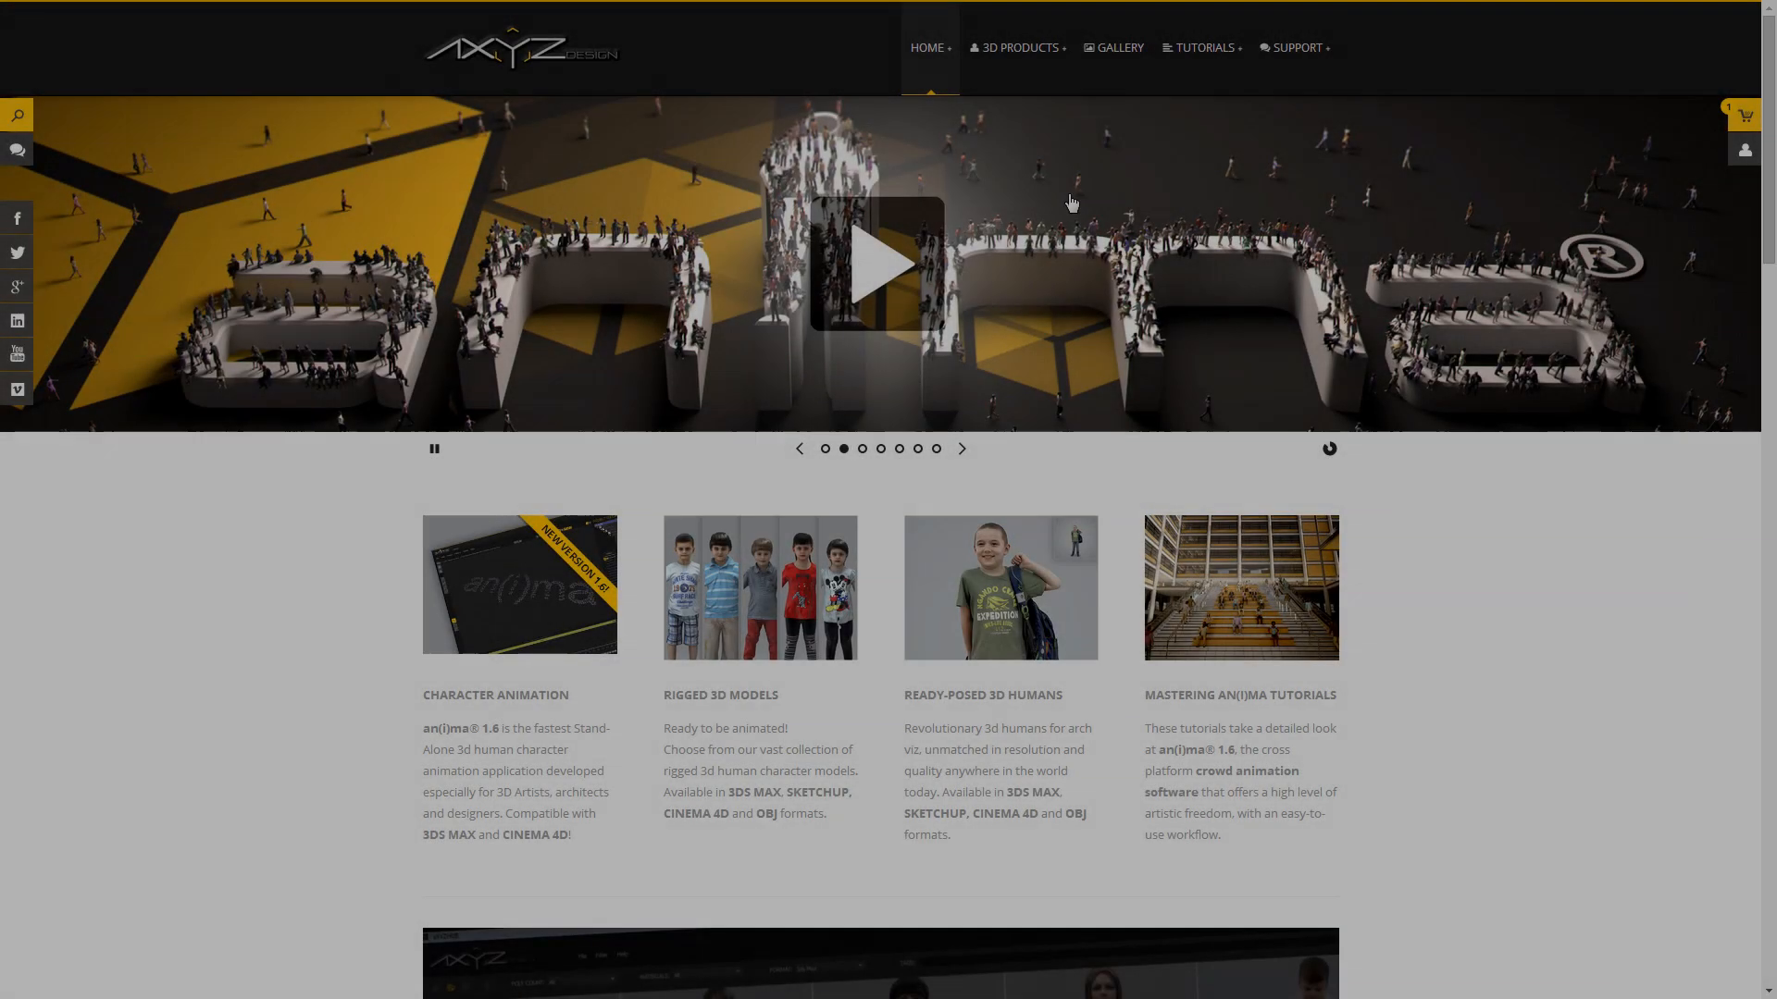
Step: Add the free an(i)ma trial package to the cart and open the My Account page
mouse_move(1027, 47)
left_click(791, 278)
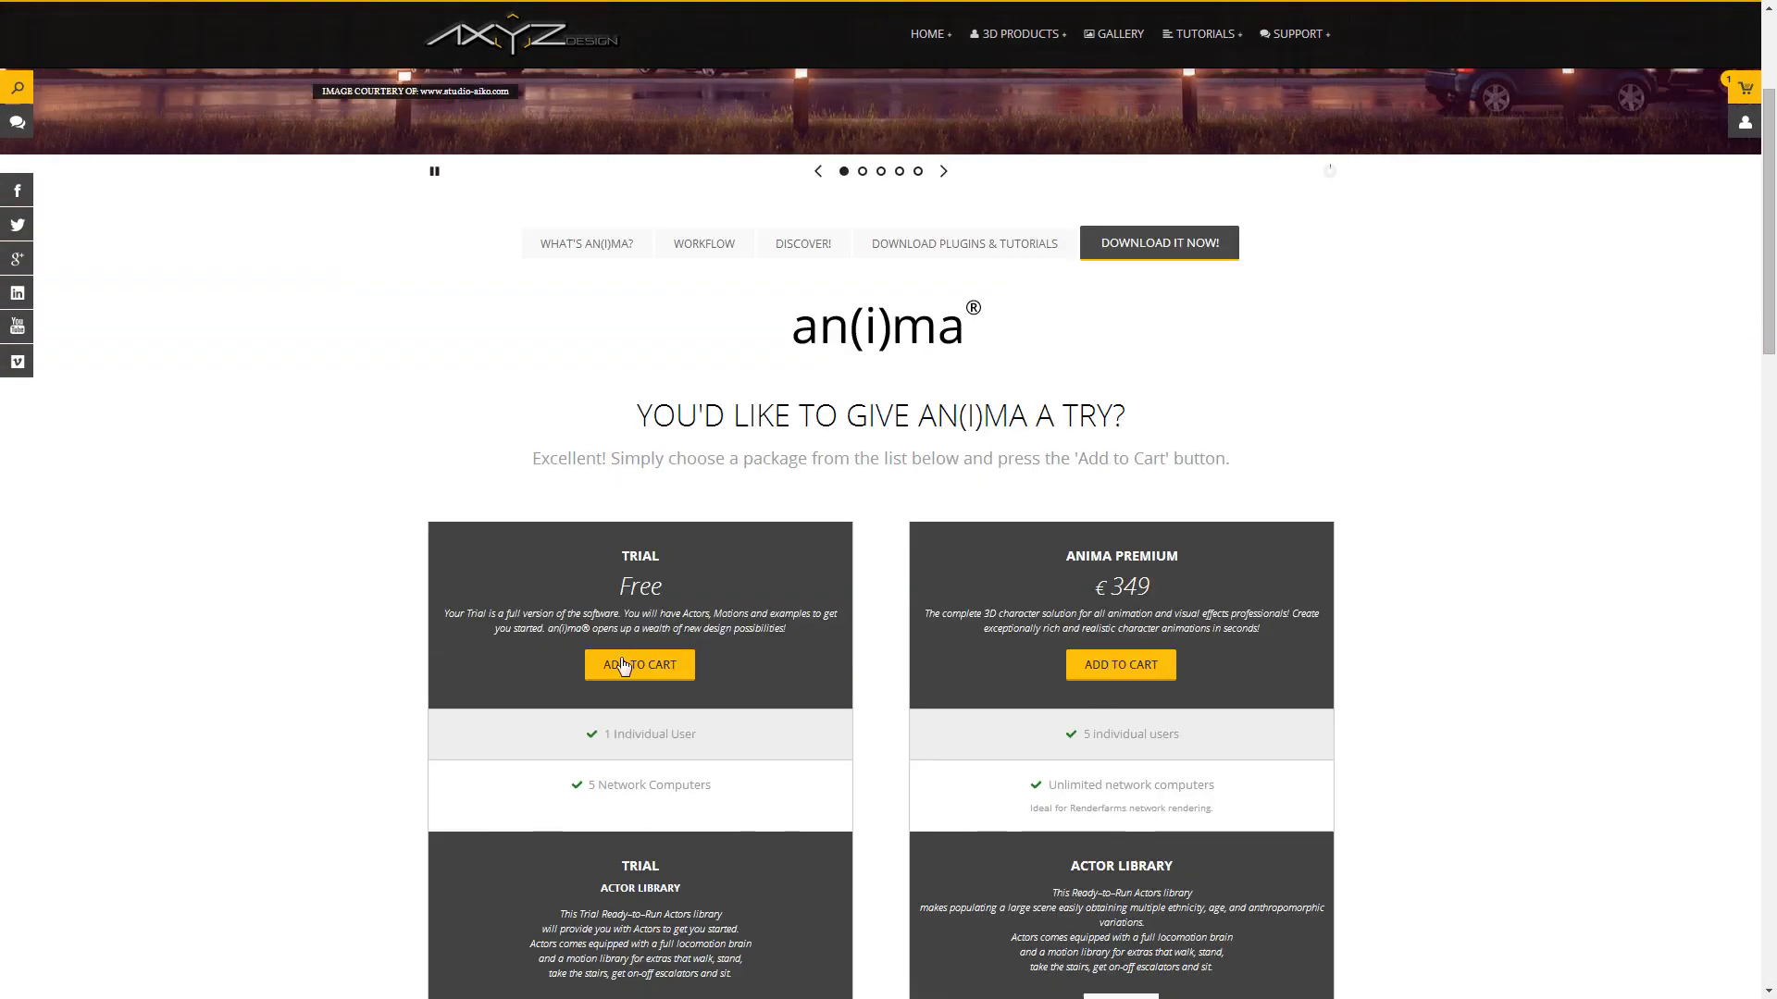
left_click(638, 666)
left_click(1198, 384)
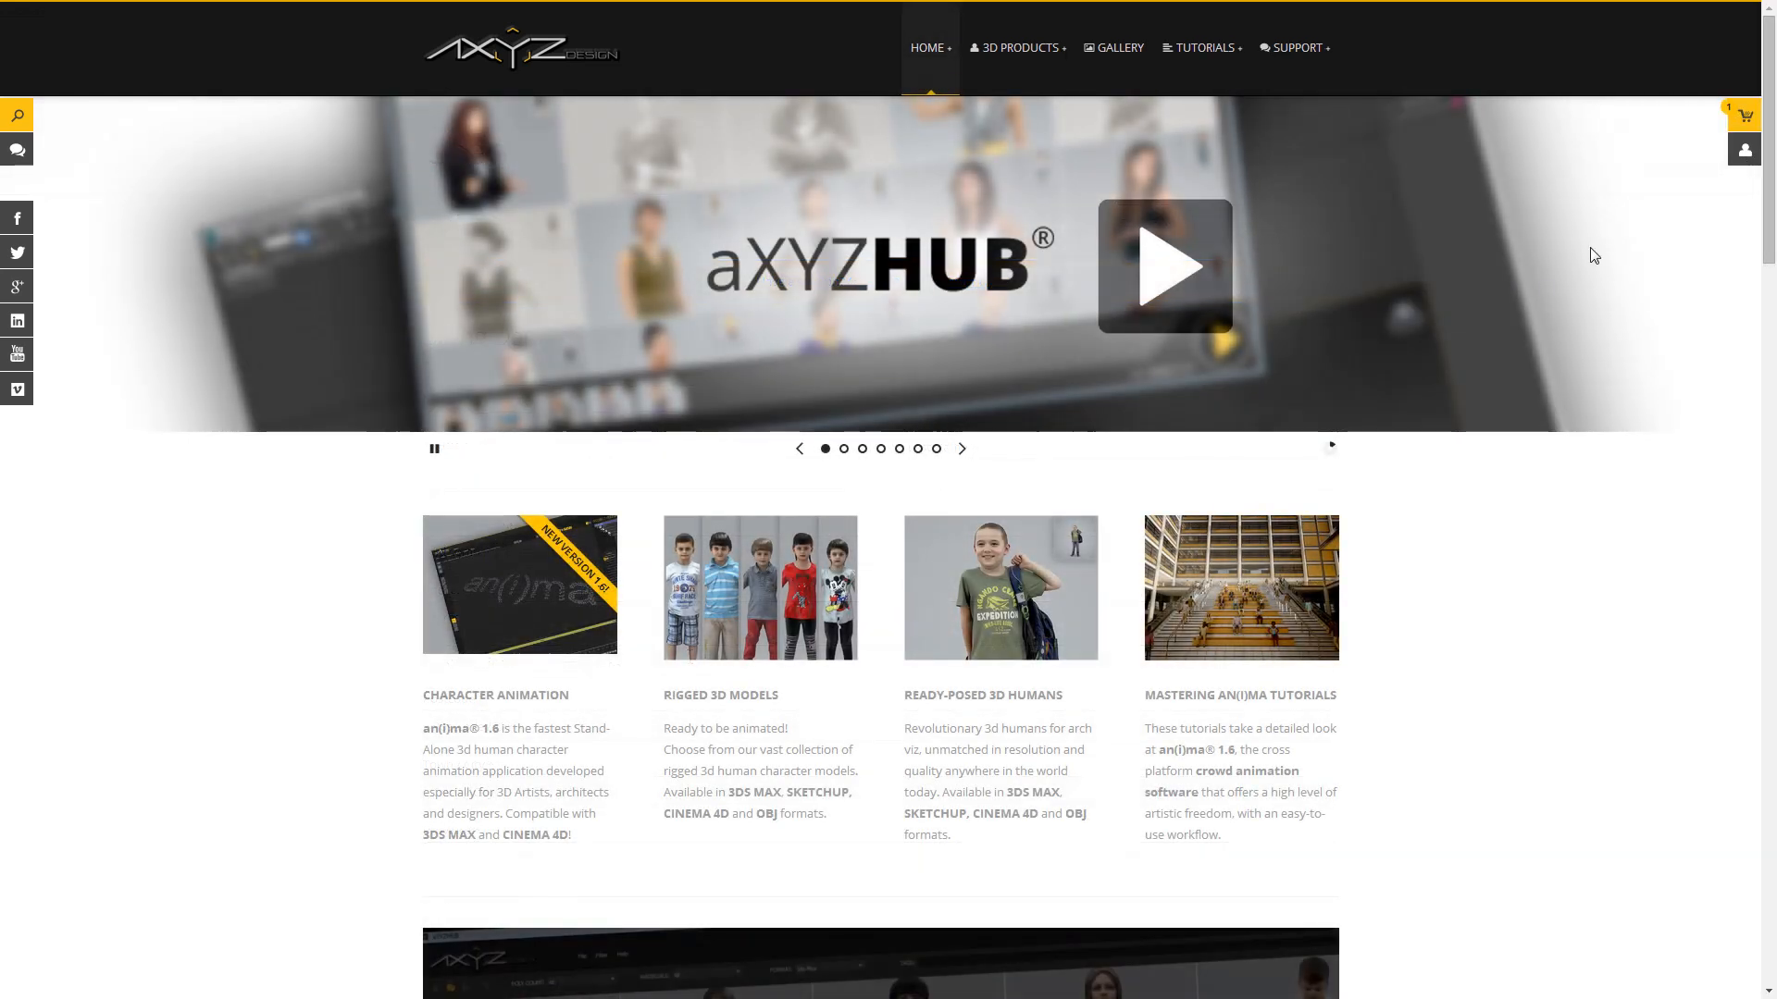
left_click(1745, 153)
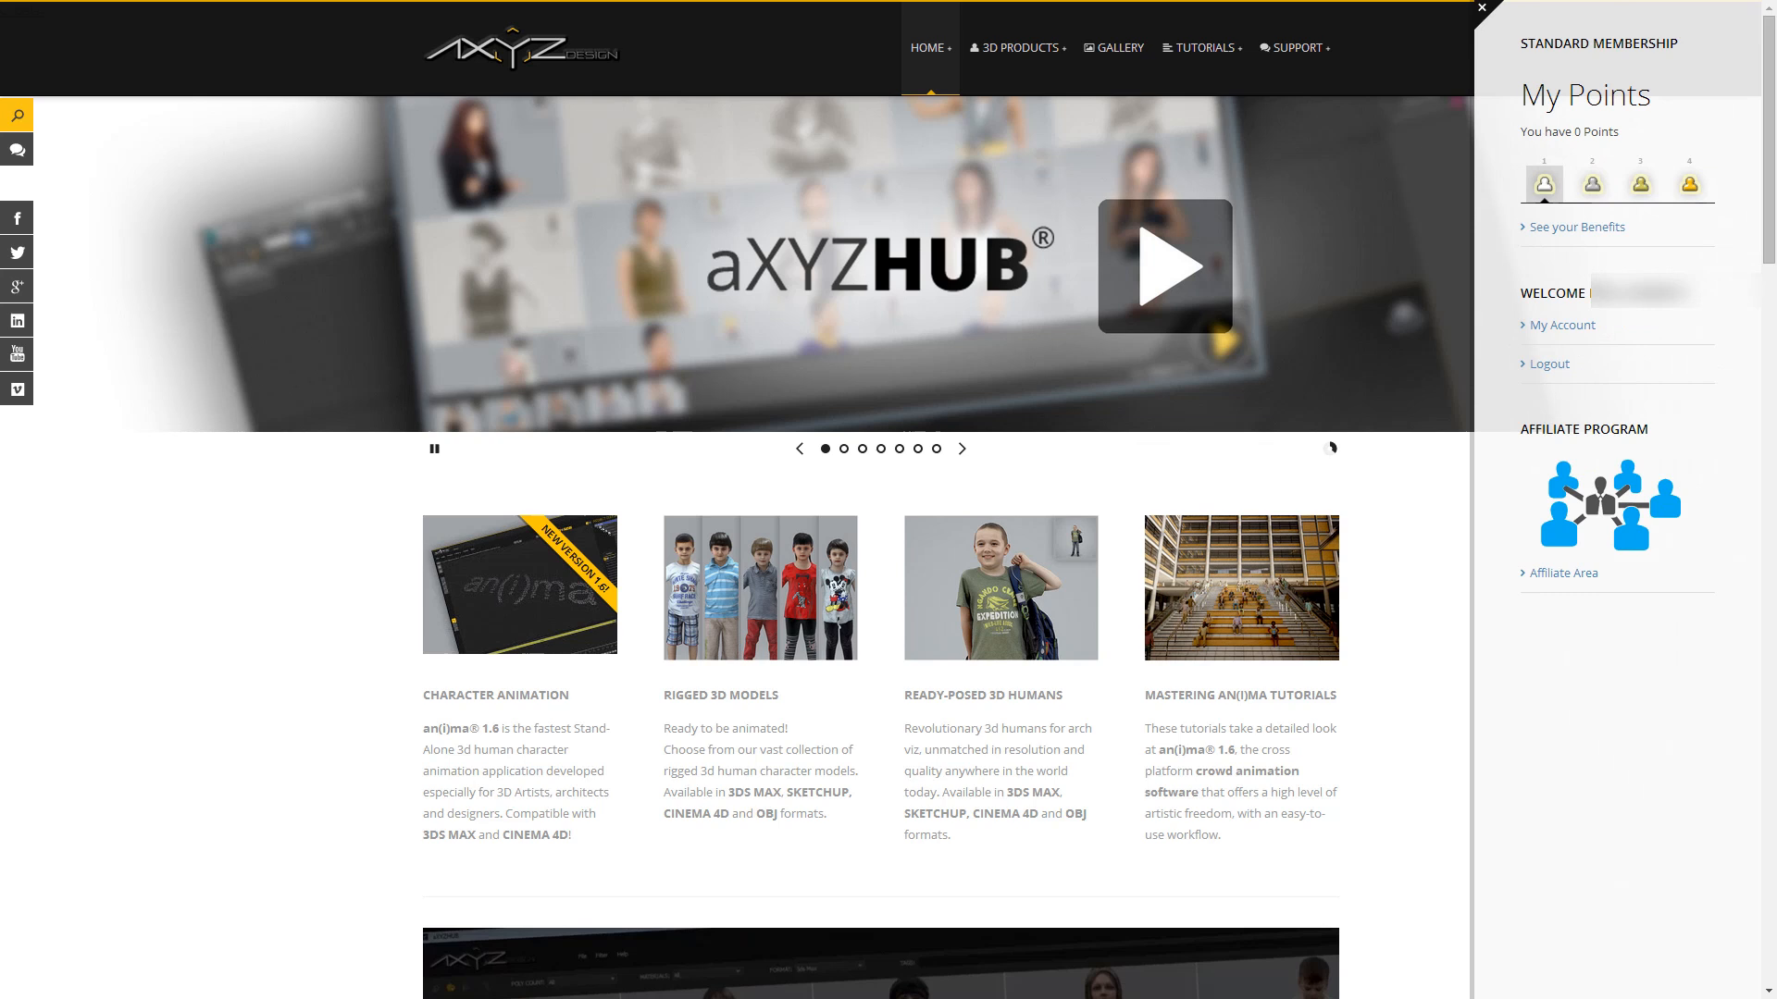
left_click(1584, 326)
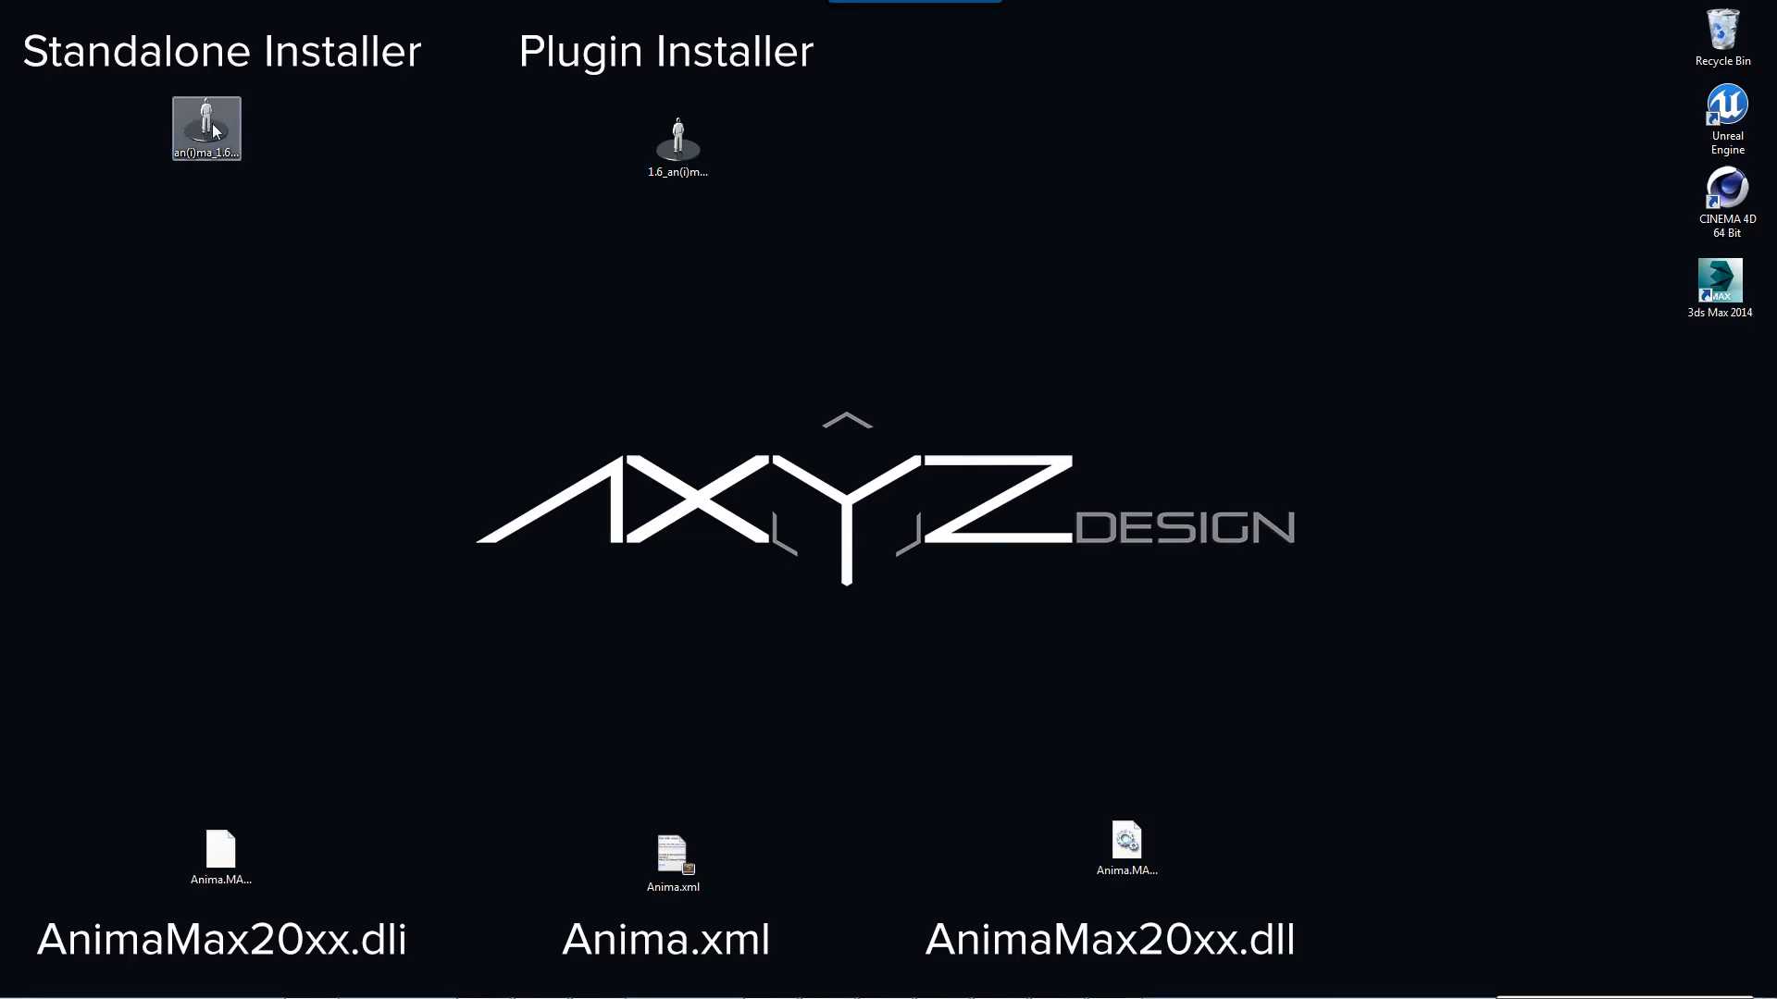
Step: Run the standalone an(i)ma 64-bit installer, accept the license agreement and proceed through the setup wizard
double_click(205, 121)
left_click(920, 519)
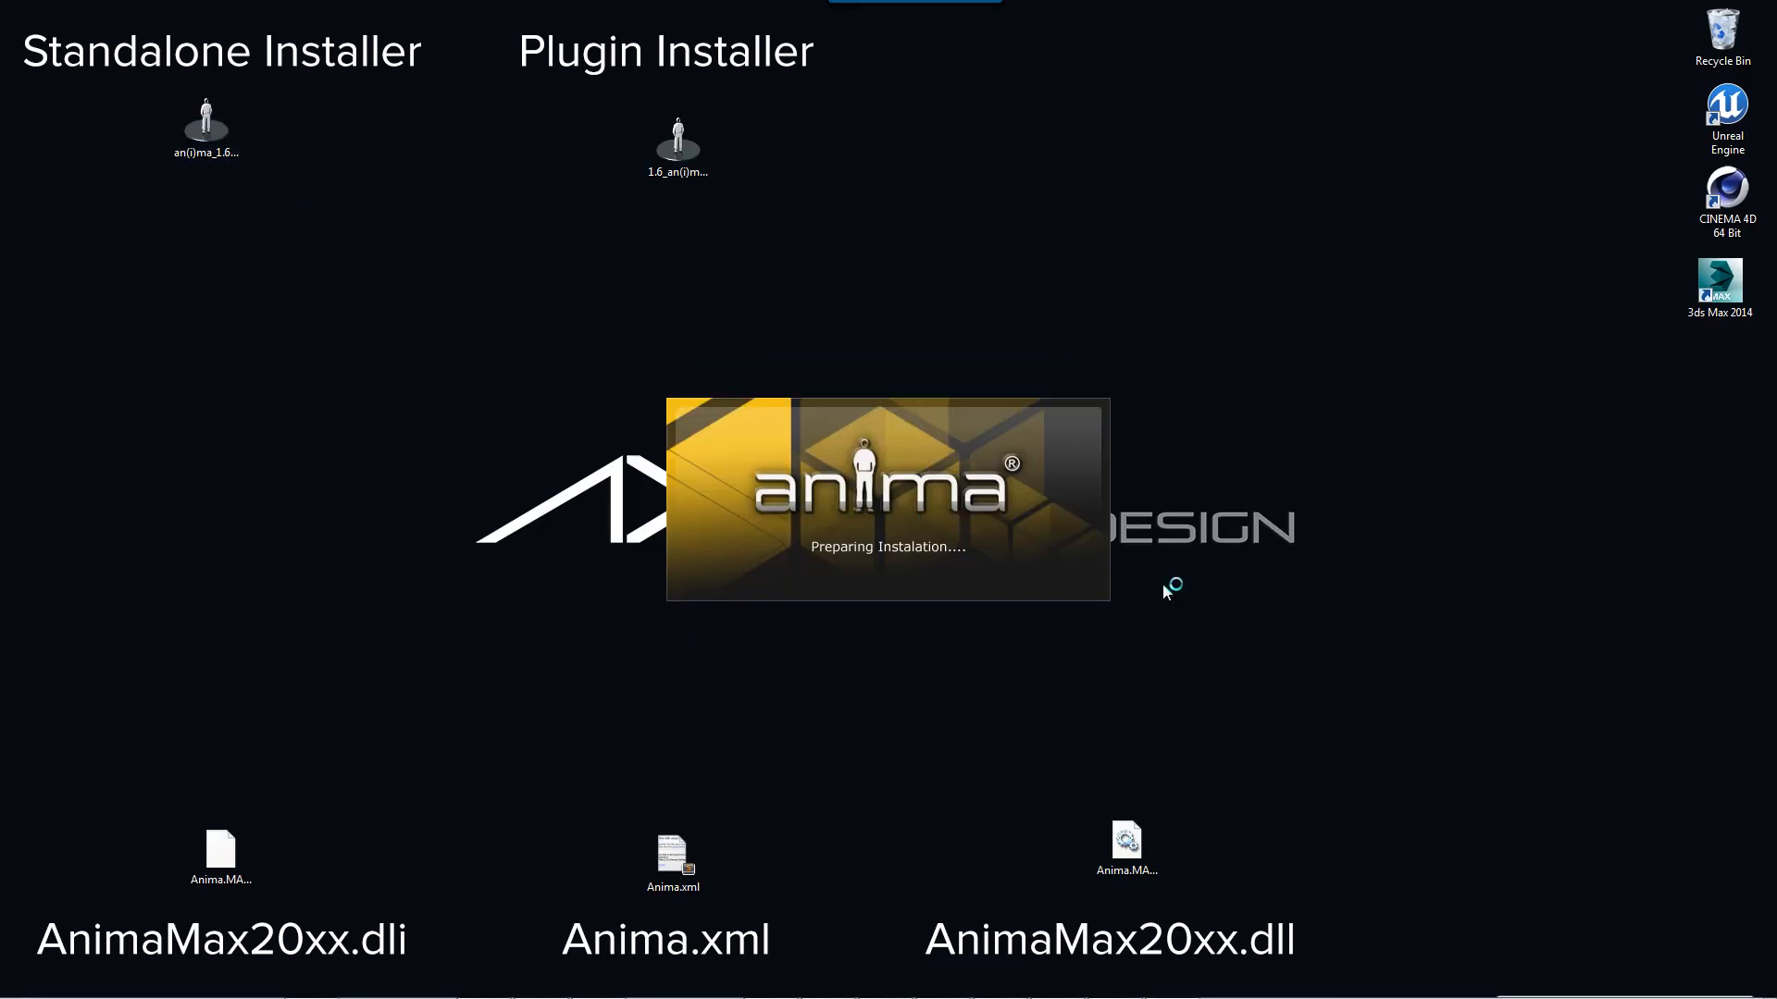
left_click(994, 657)
left_click(727, 601)
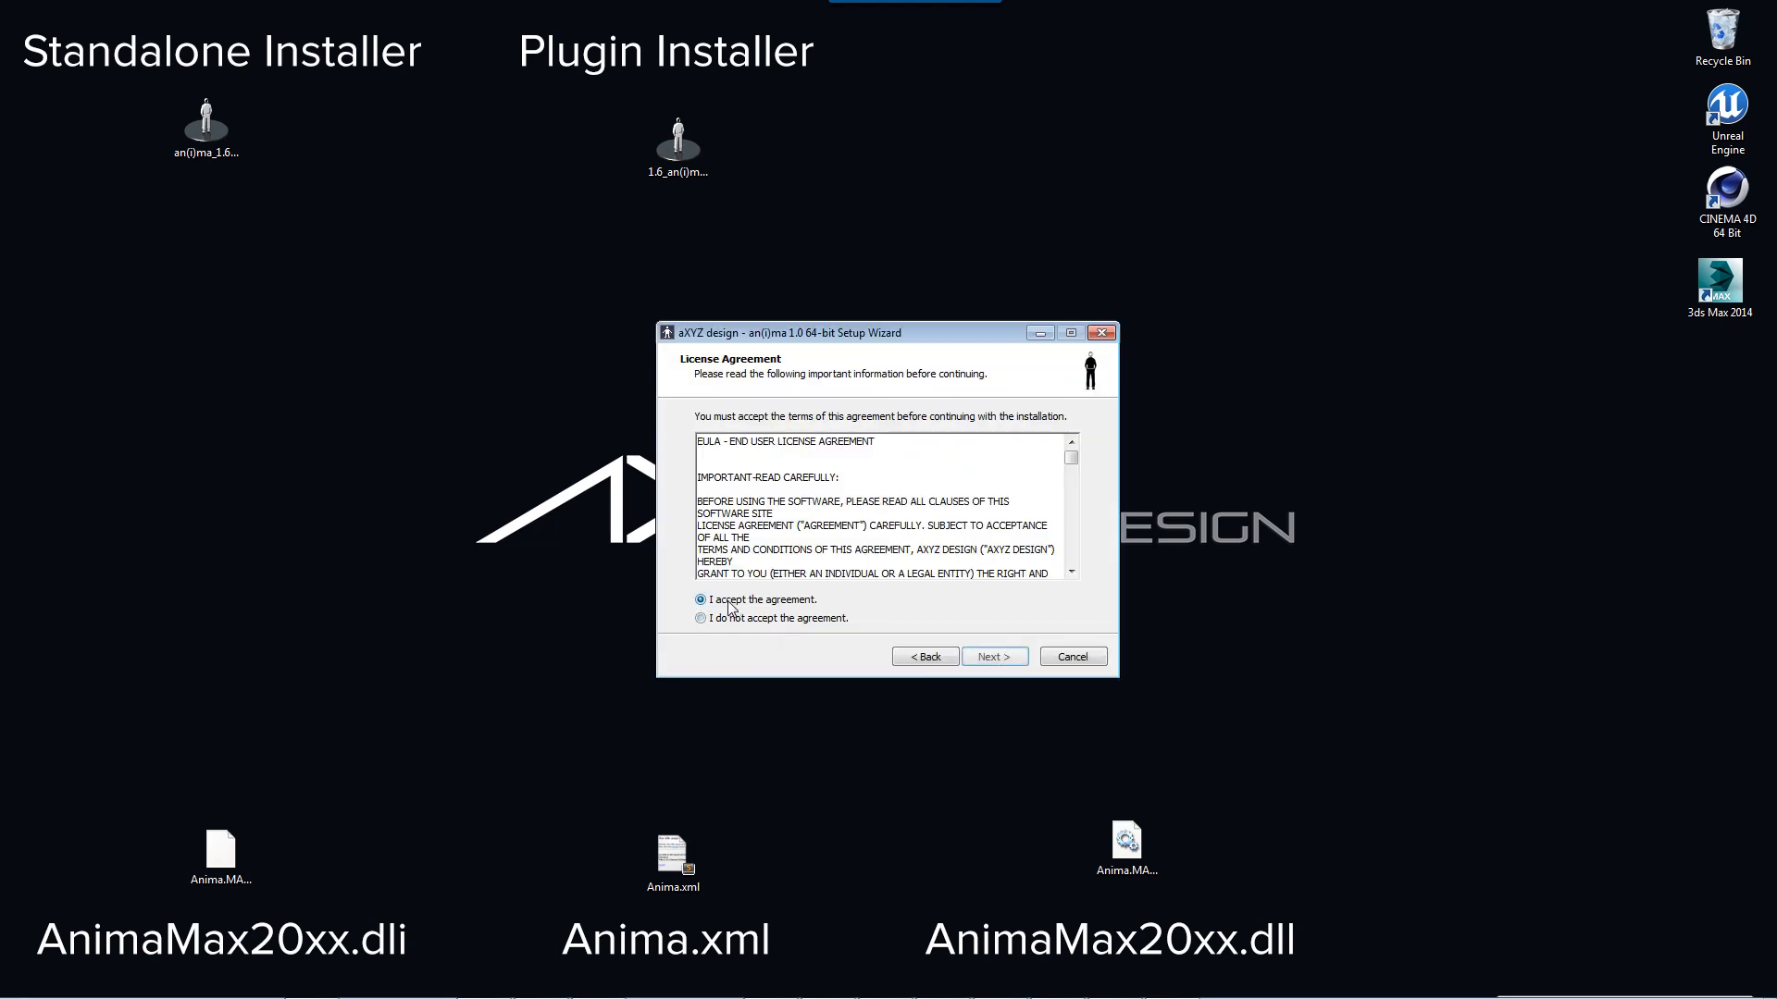
left_click(995, 657)
left_click(997, 657)
left_click(993, 657)
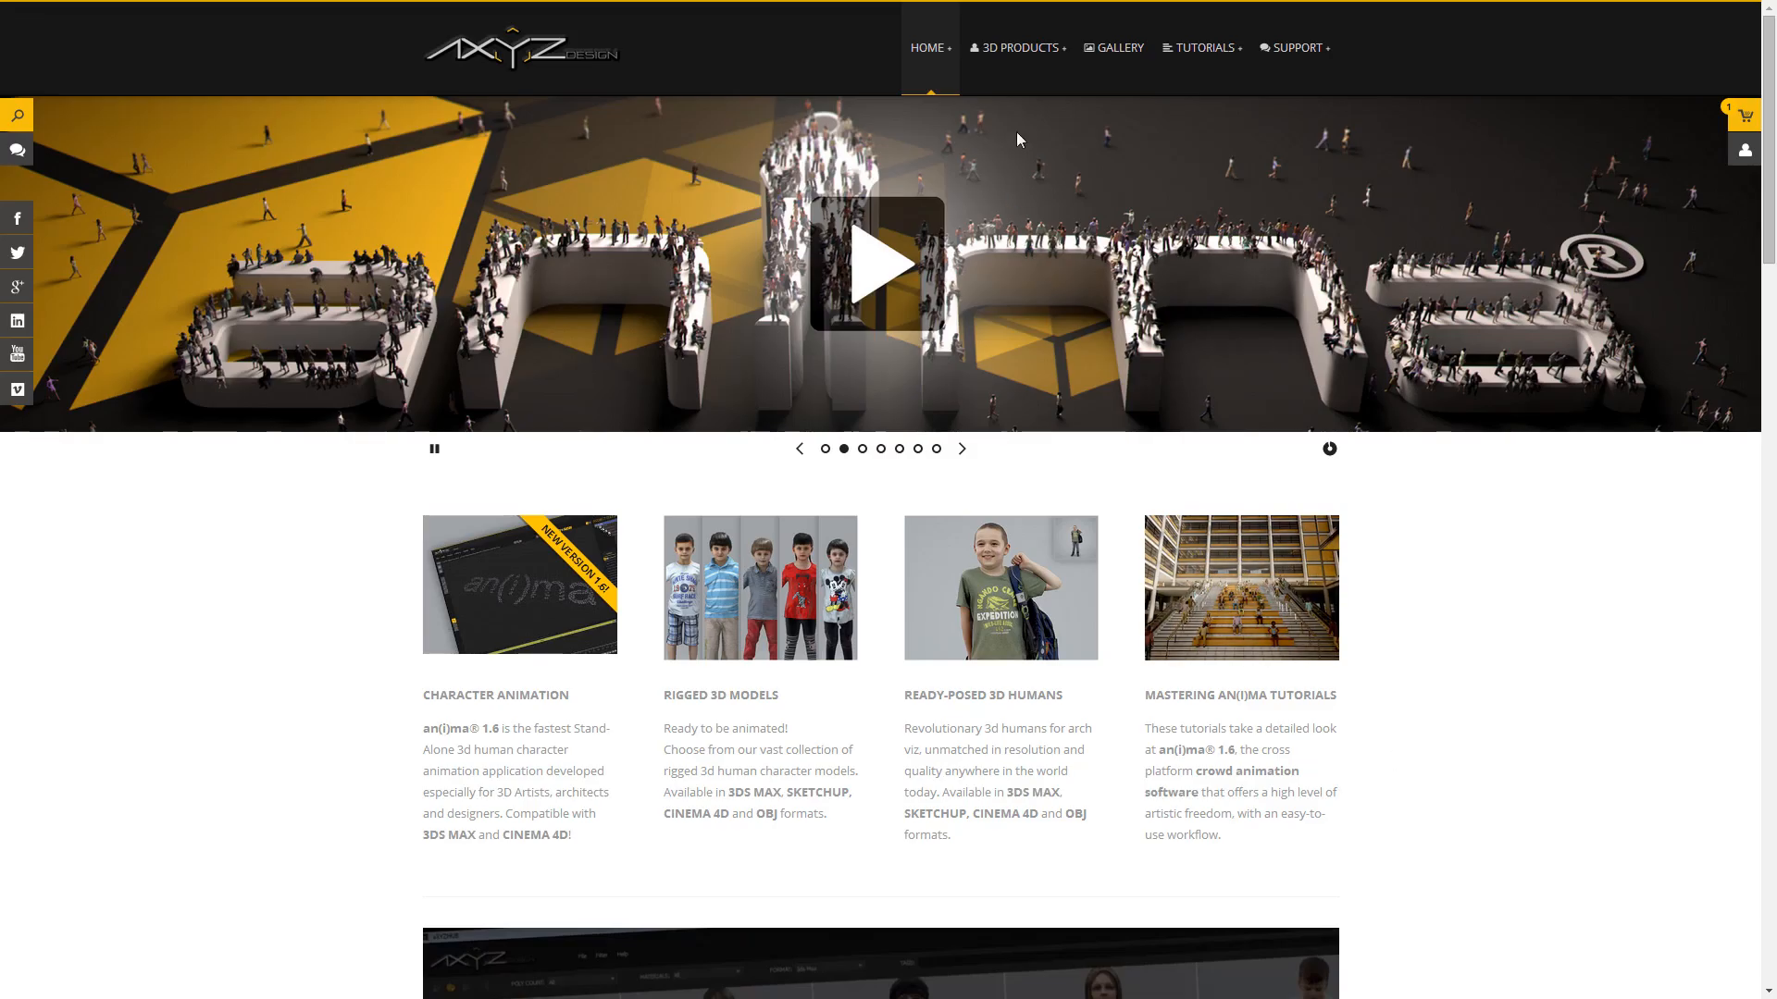
Step: Open the an(i)ma product page and look through its connectivity plugins and resources
mouse_move(1050, 70)
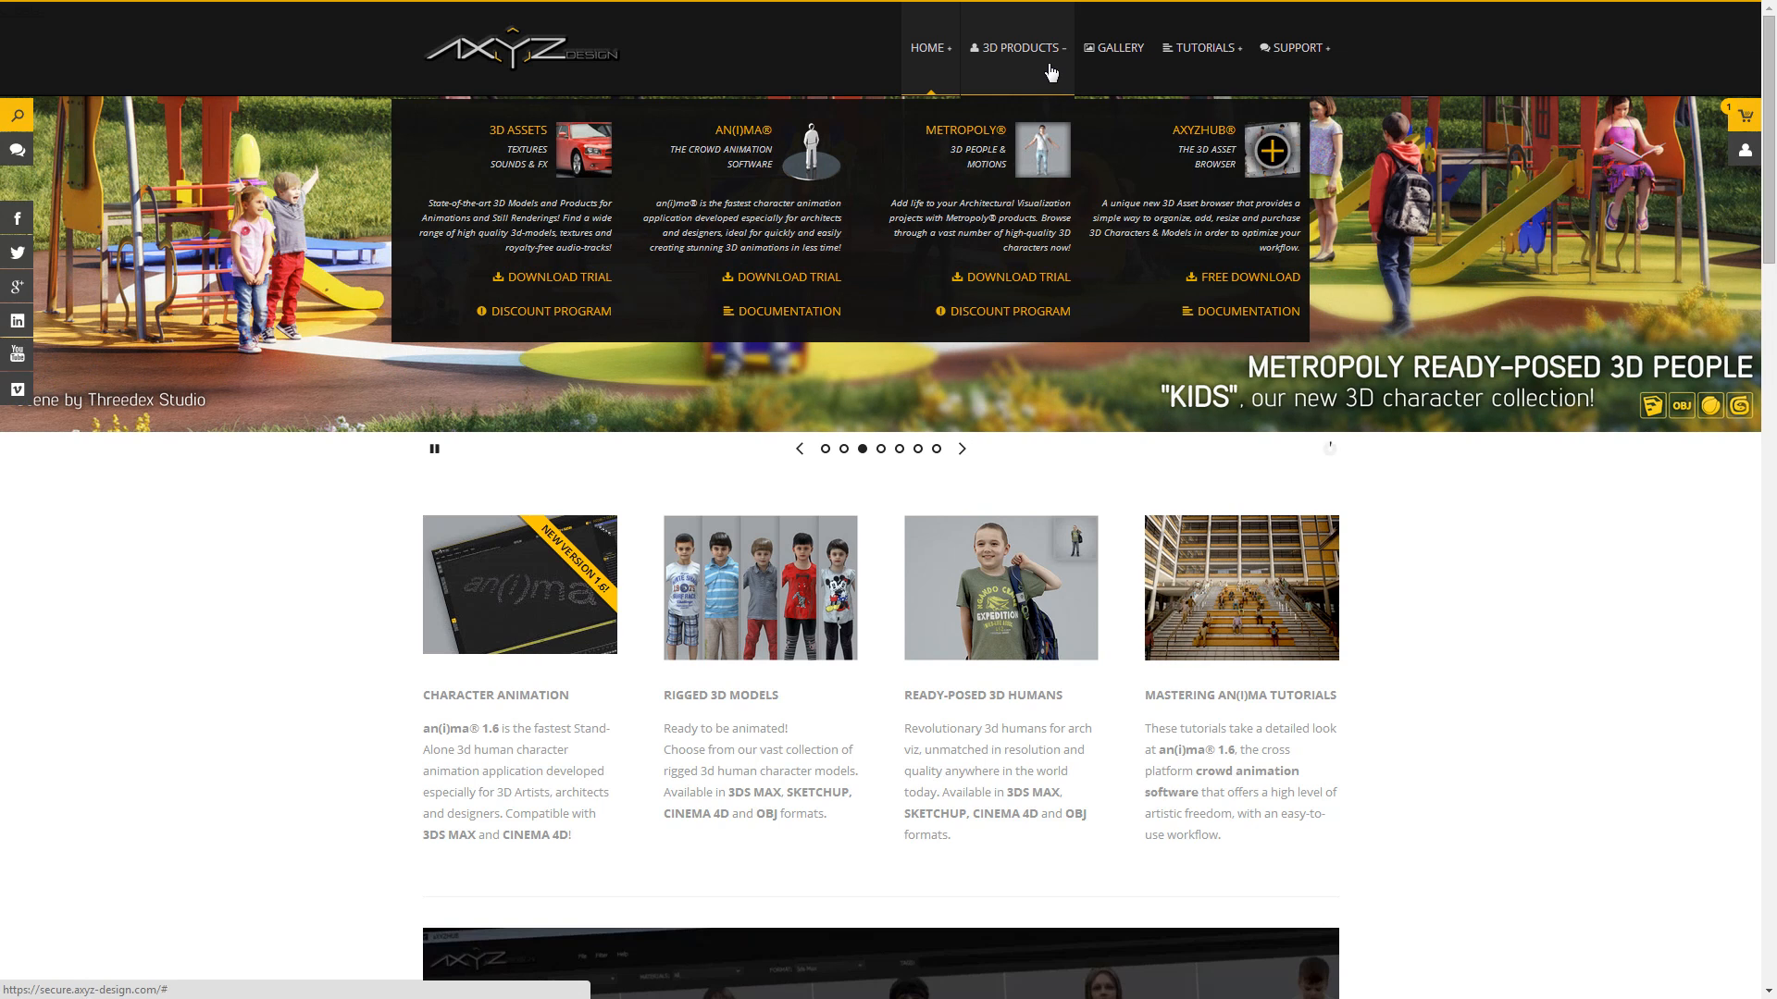
left_click(722, 146)
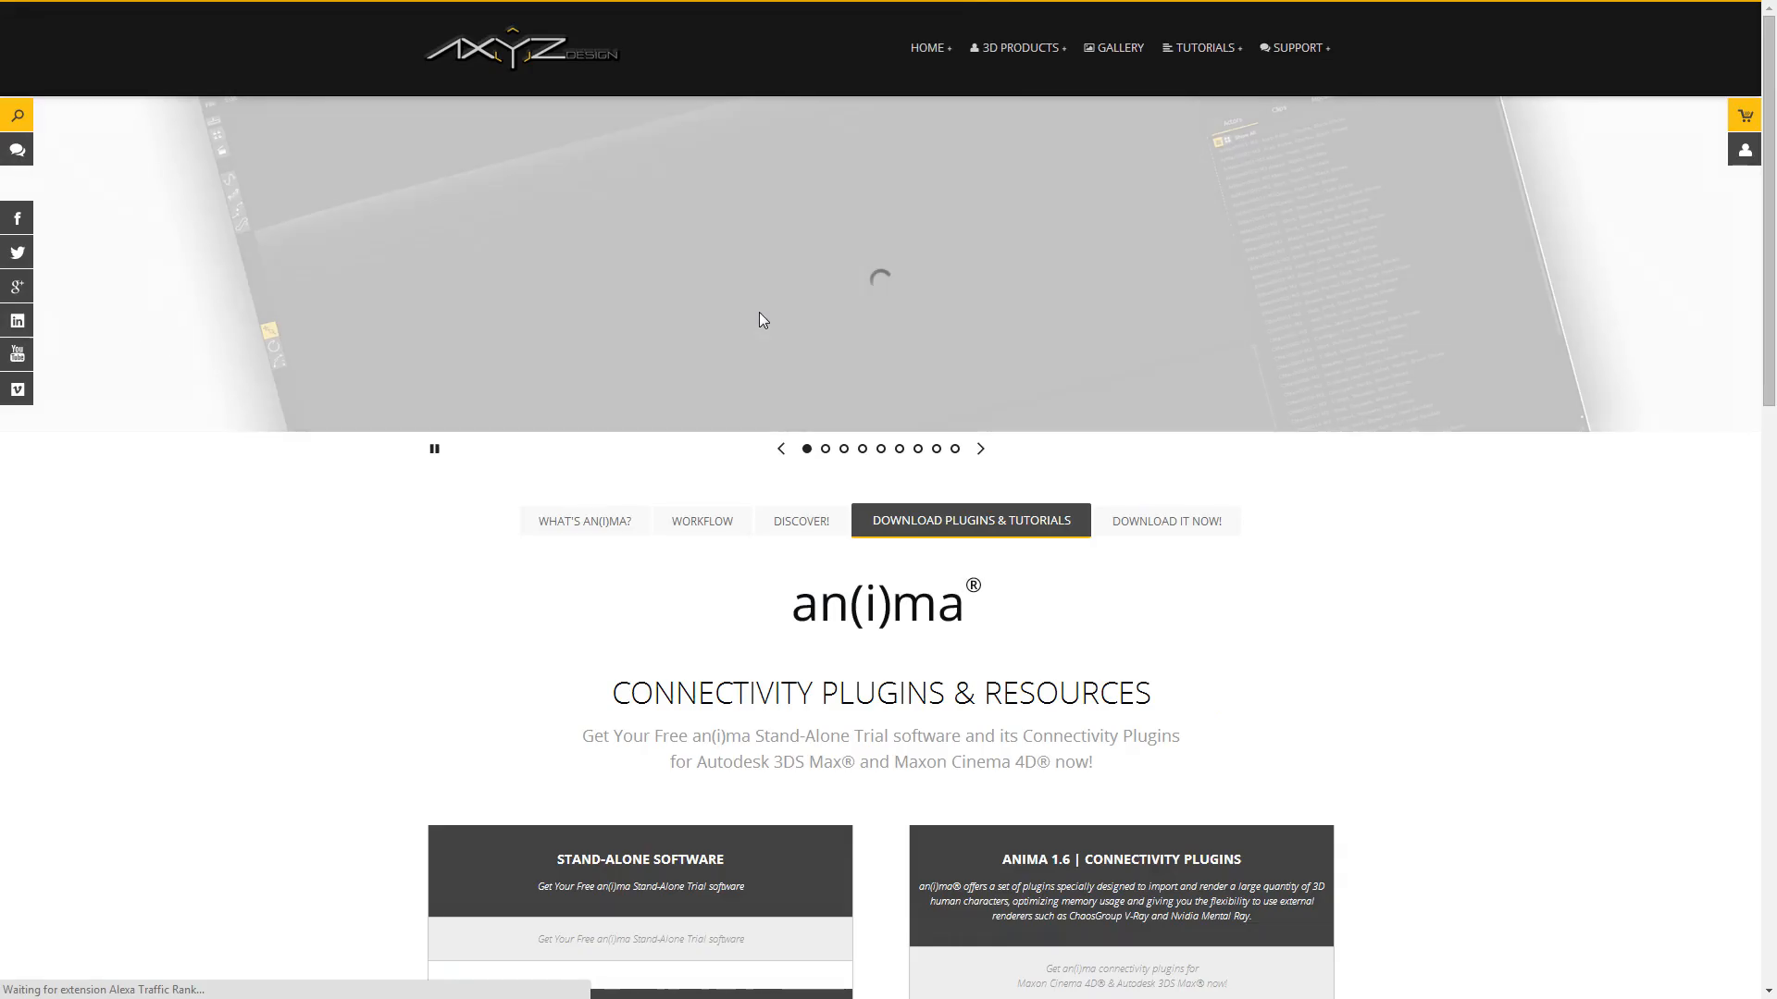
scroll(763, 320, "down", 5)
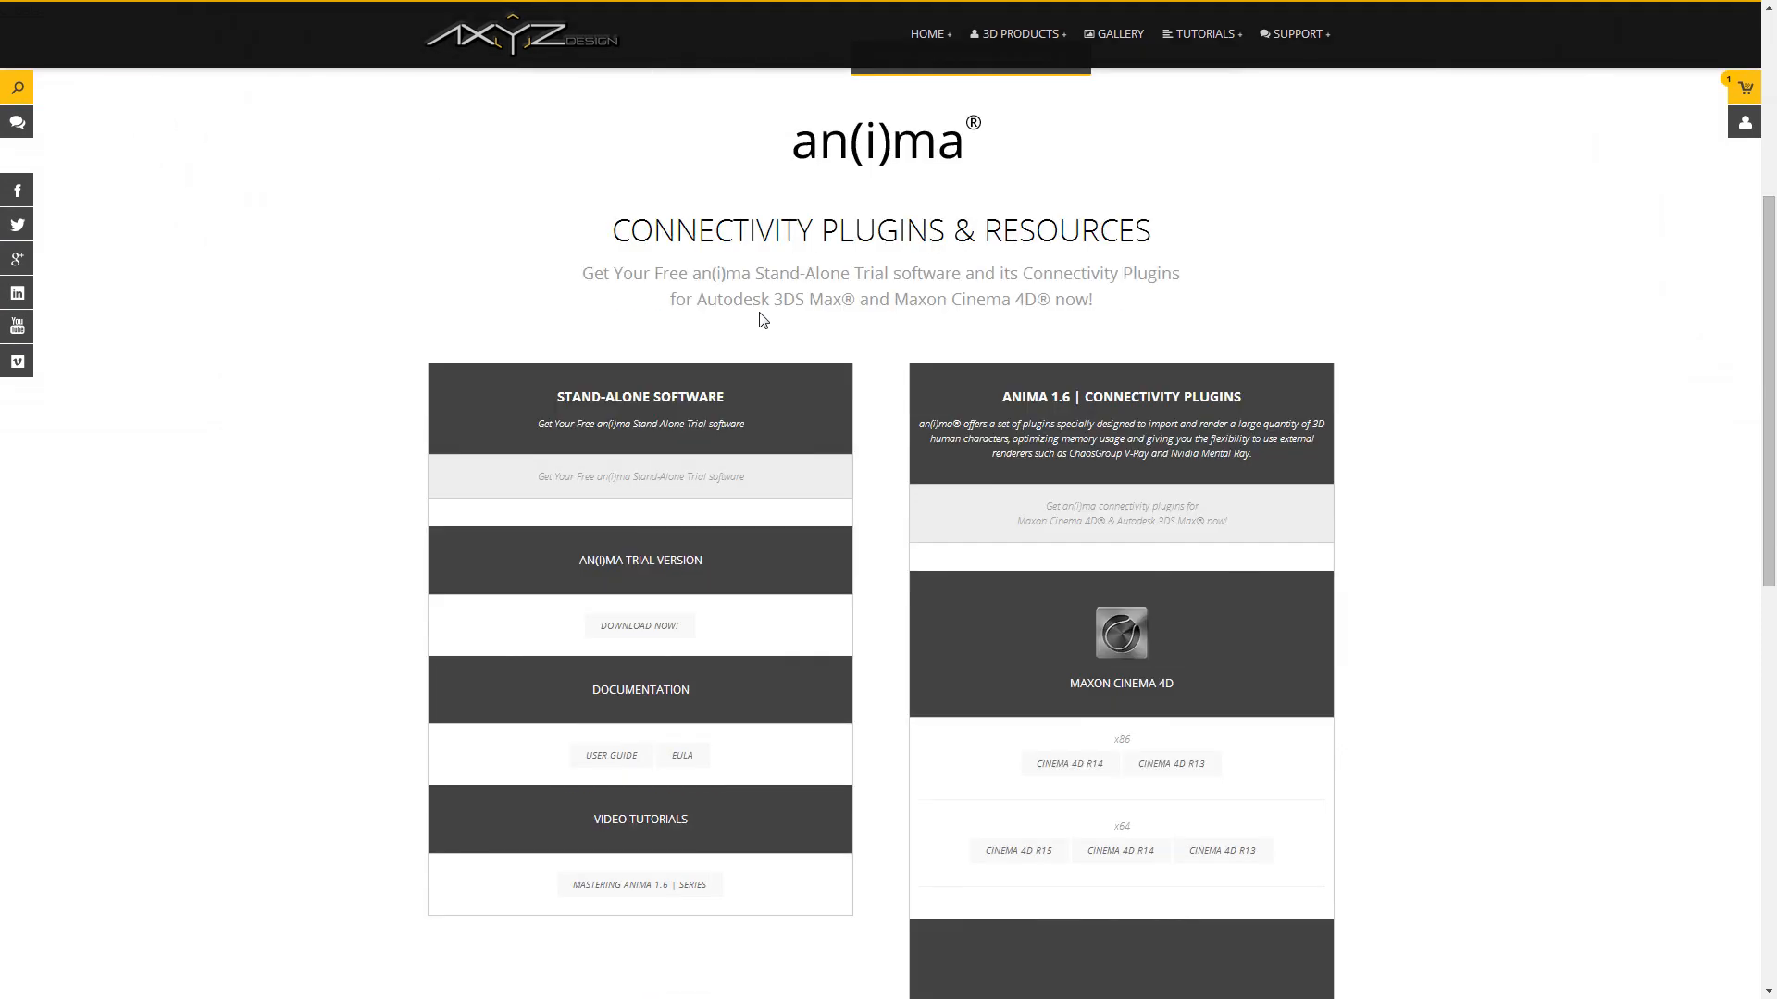
scroll(762, 320, "down", 5)
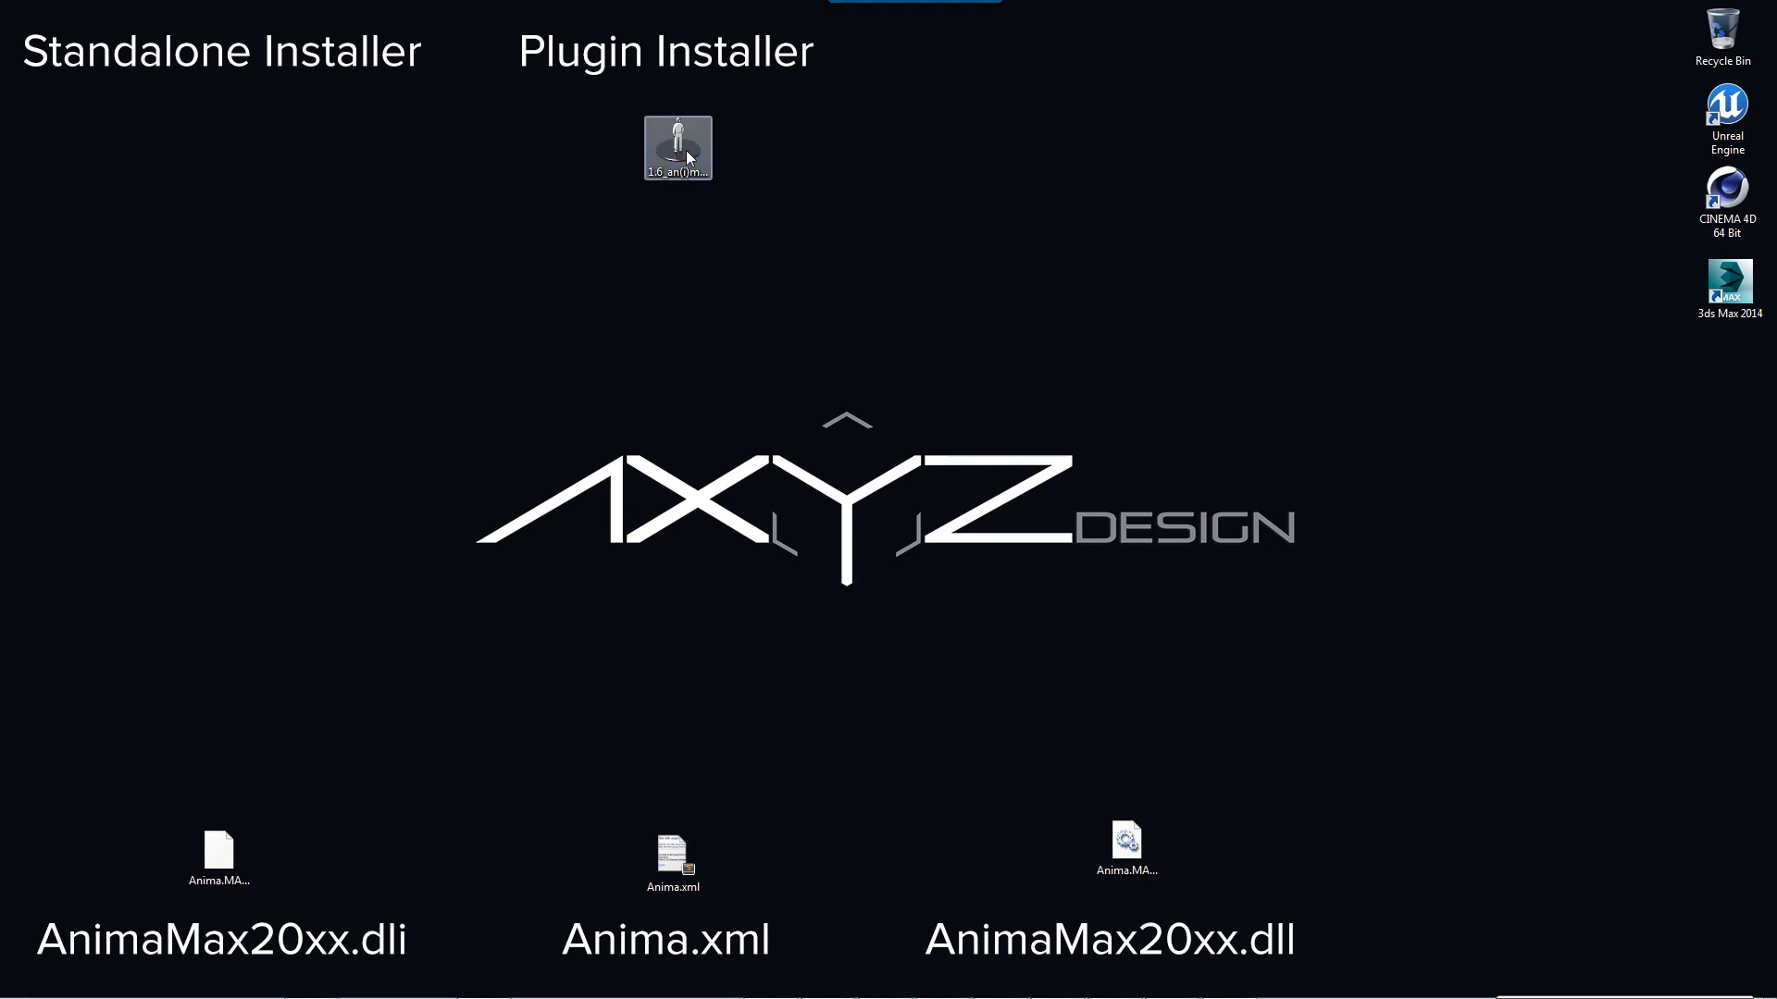
Step: Run the an(i)ma 3DS MAX 2014 64-bit plugin installer, installing into C:\Program Files\Autodesk\3ds Max 2014\plugins
double_click(686, 149)
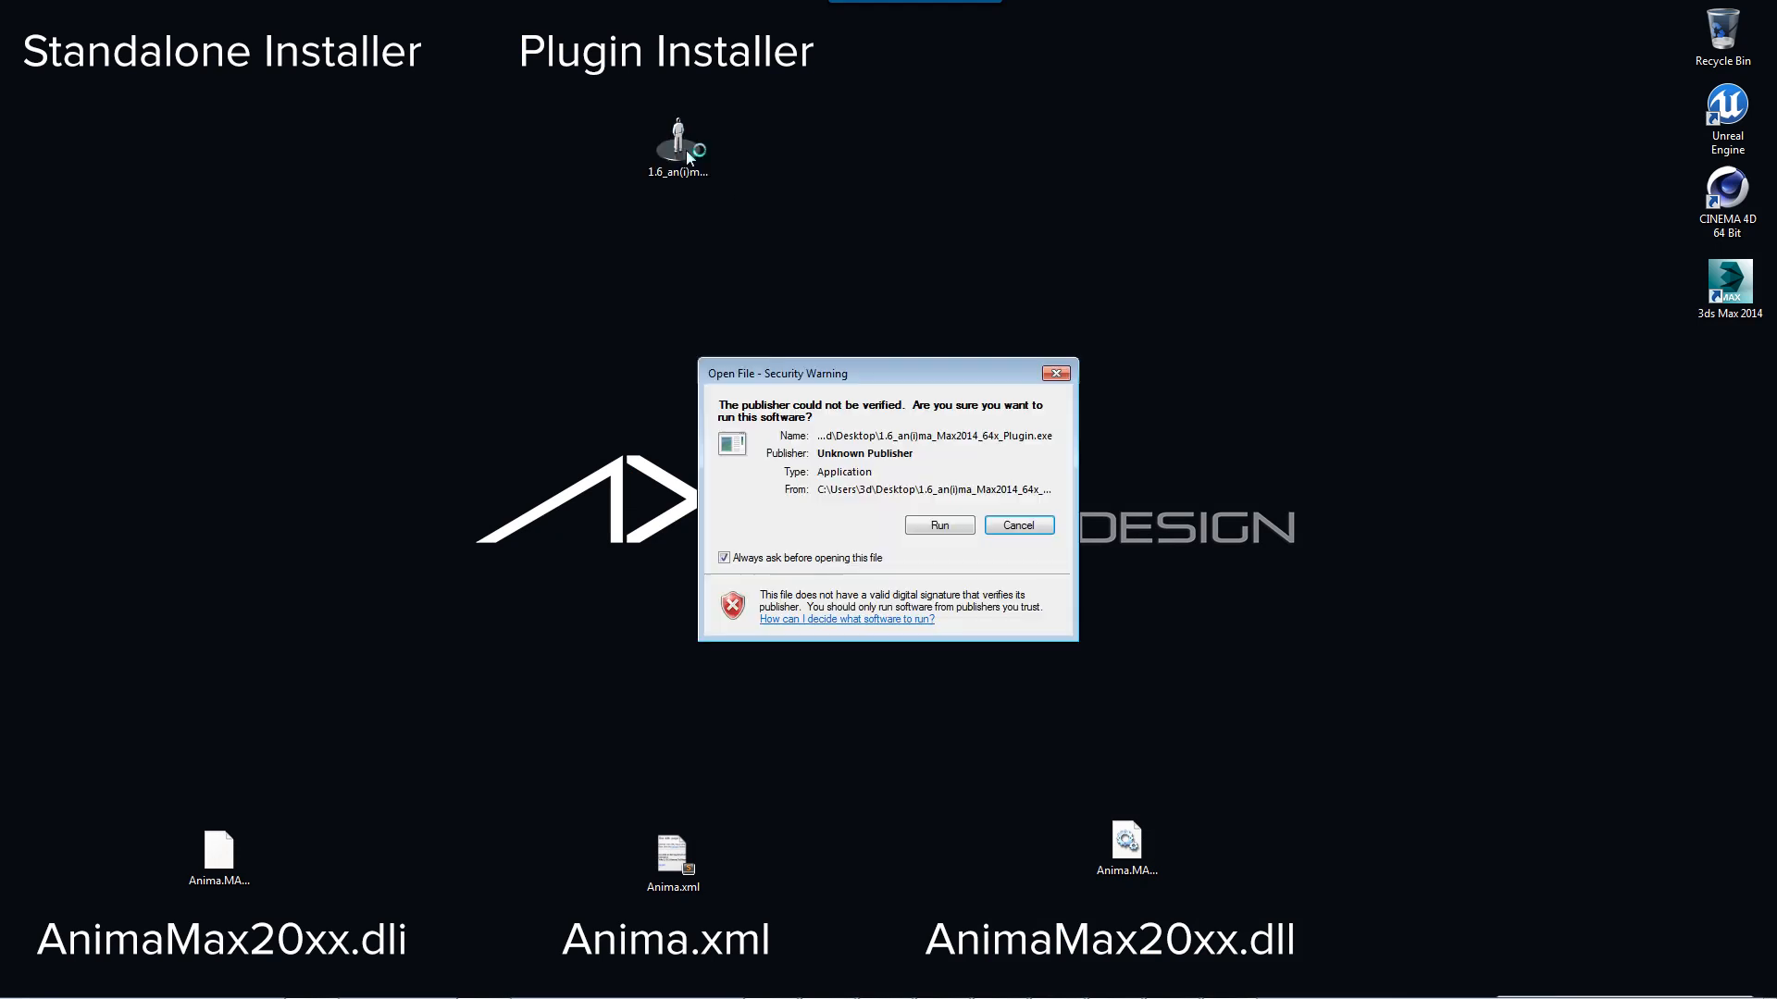
left_click(952, 528)
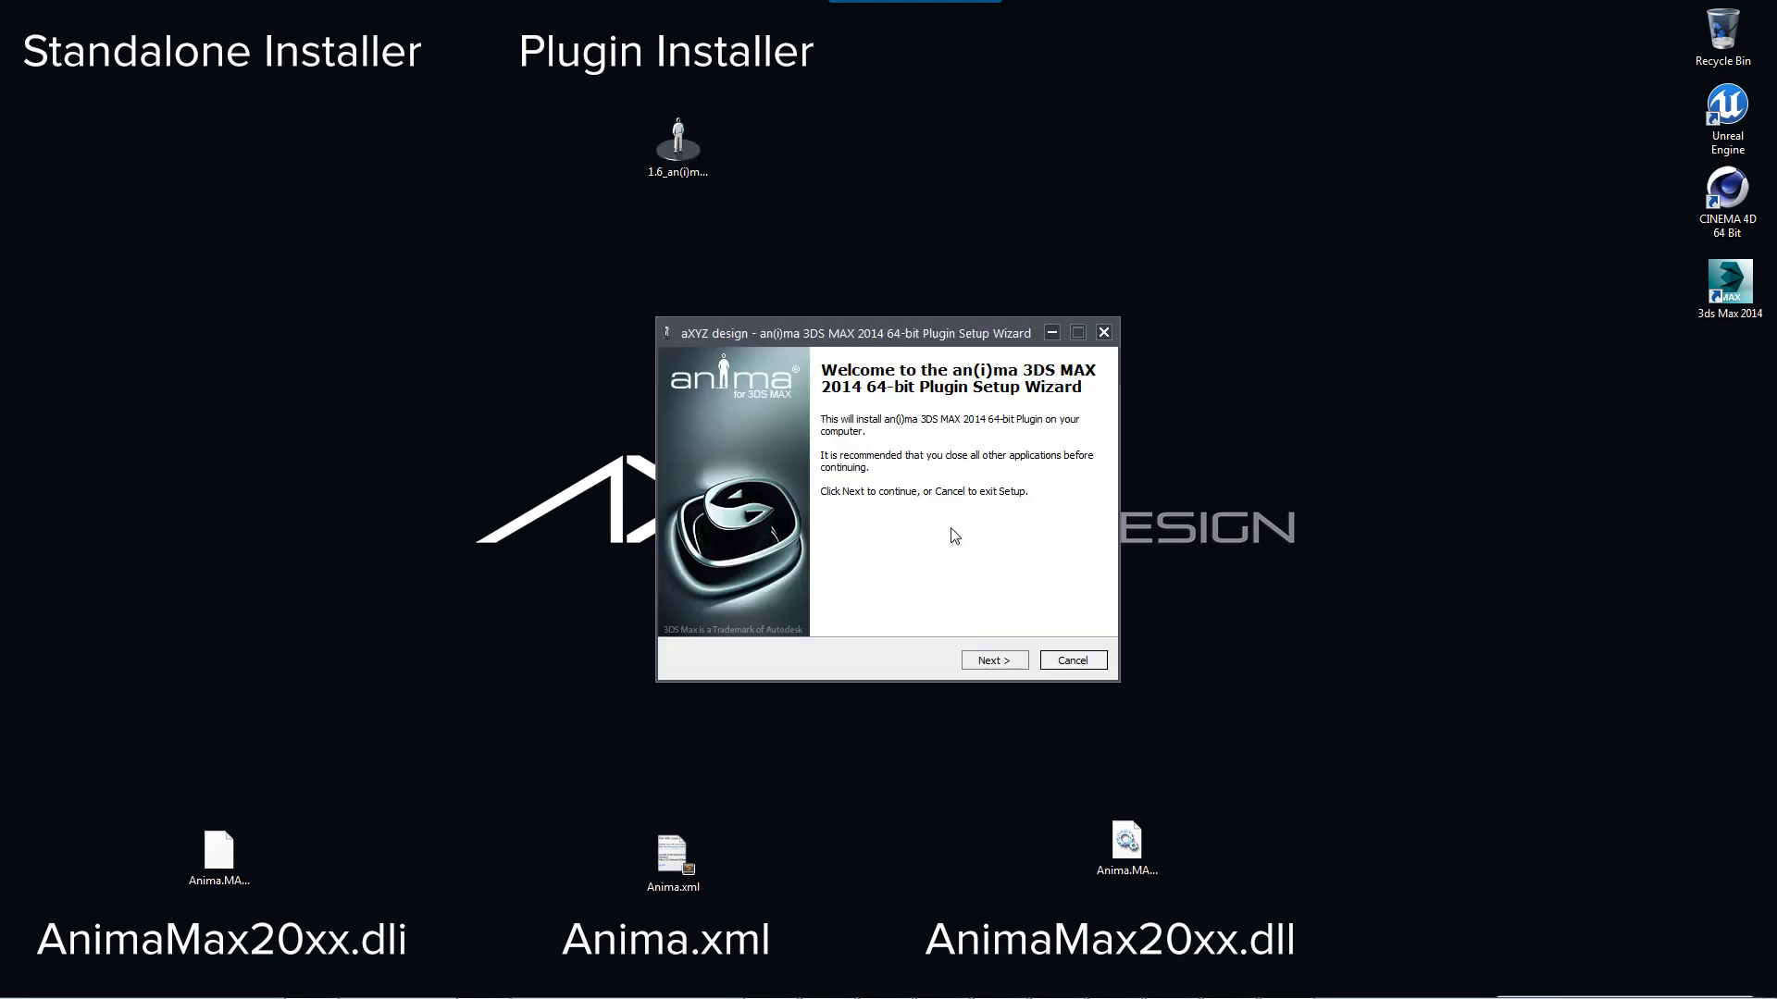
left_click(990, 657)
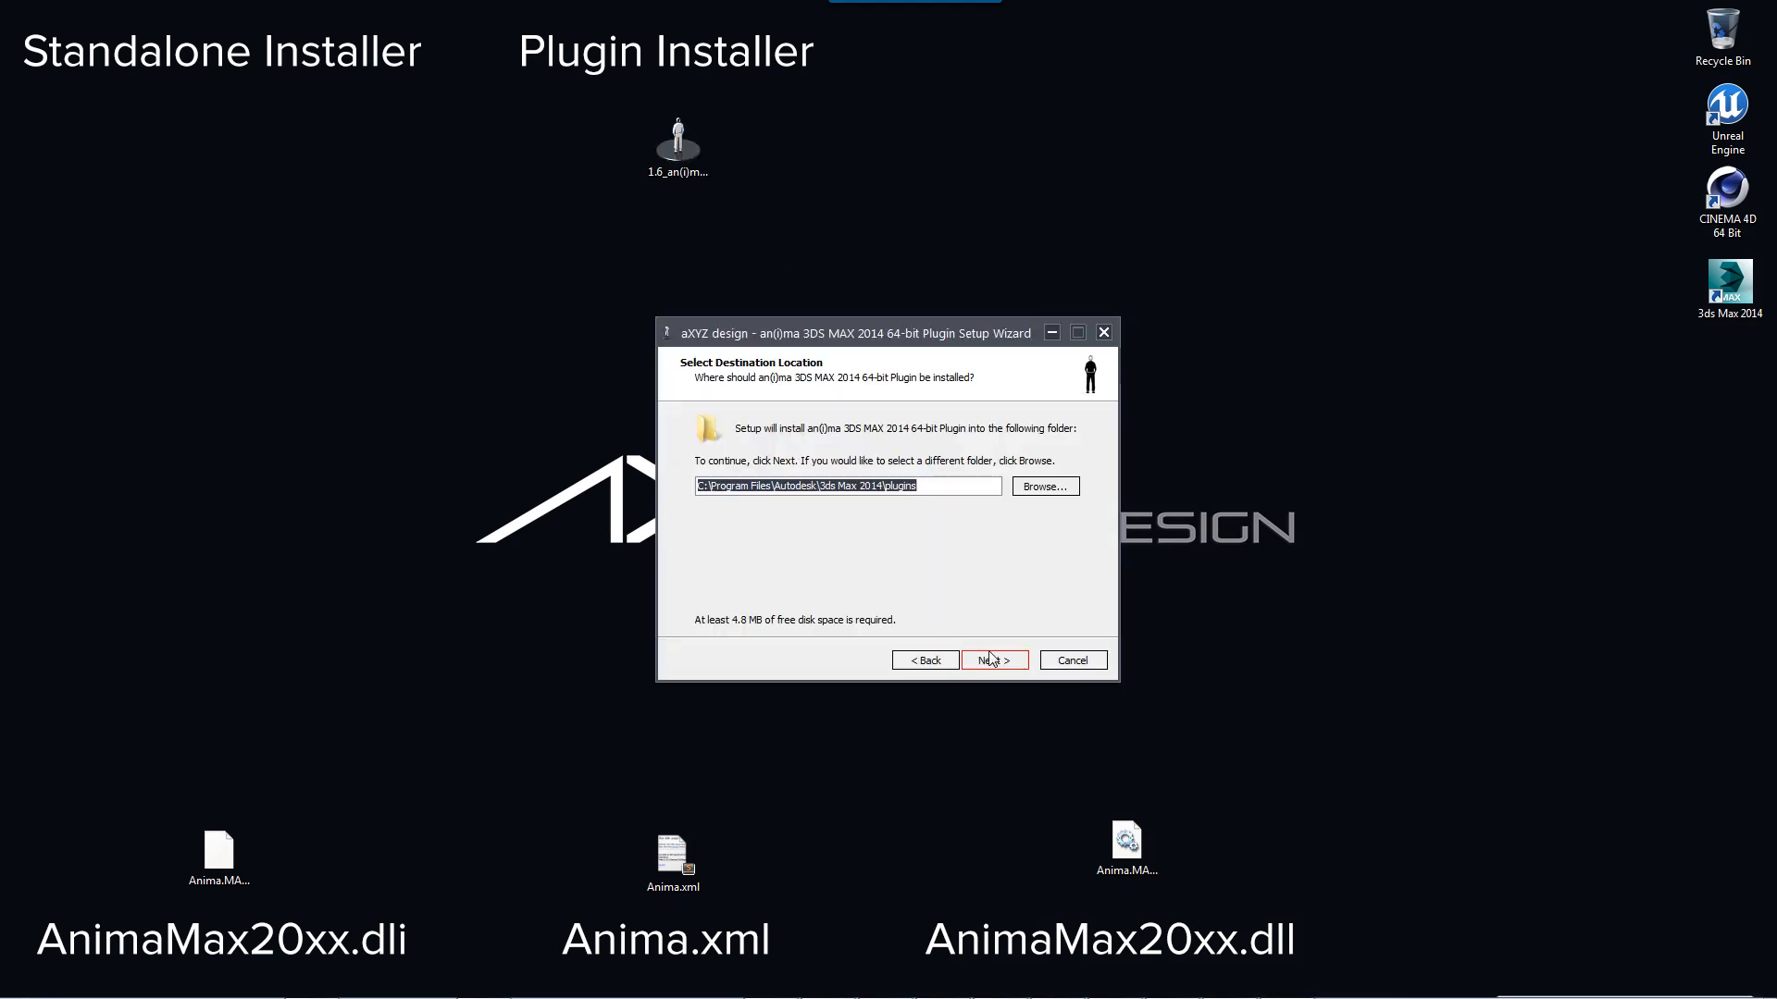
left_click(990, 658)
left_click(996, 660)
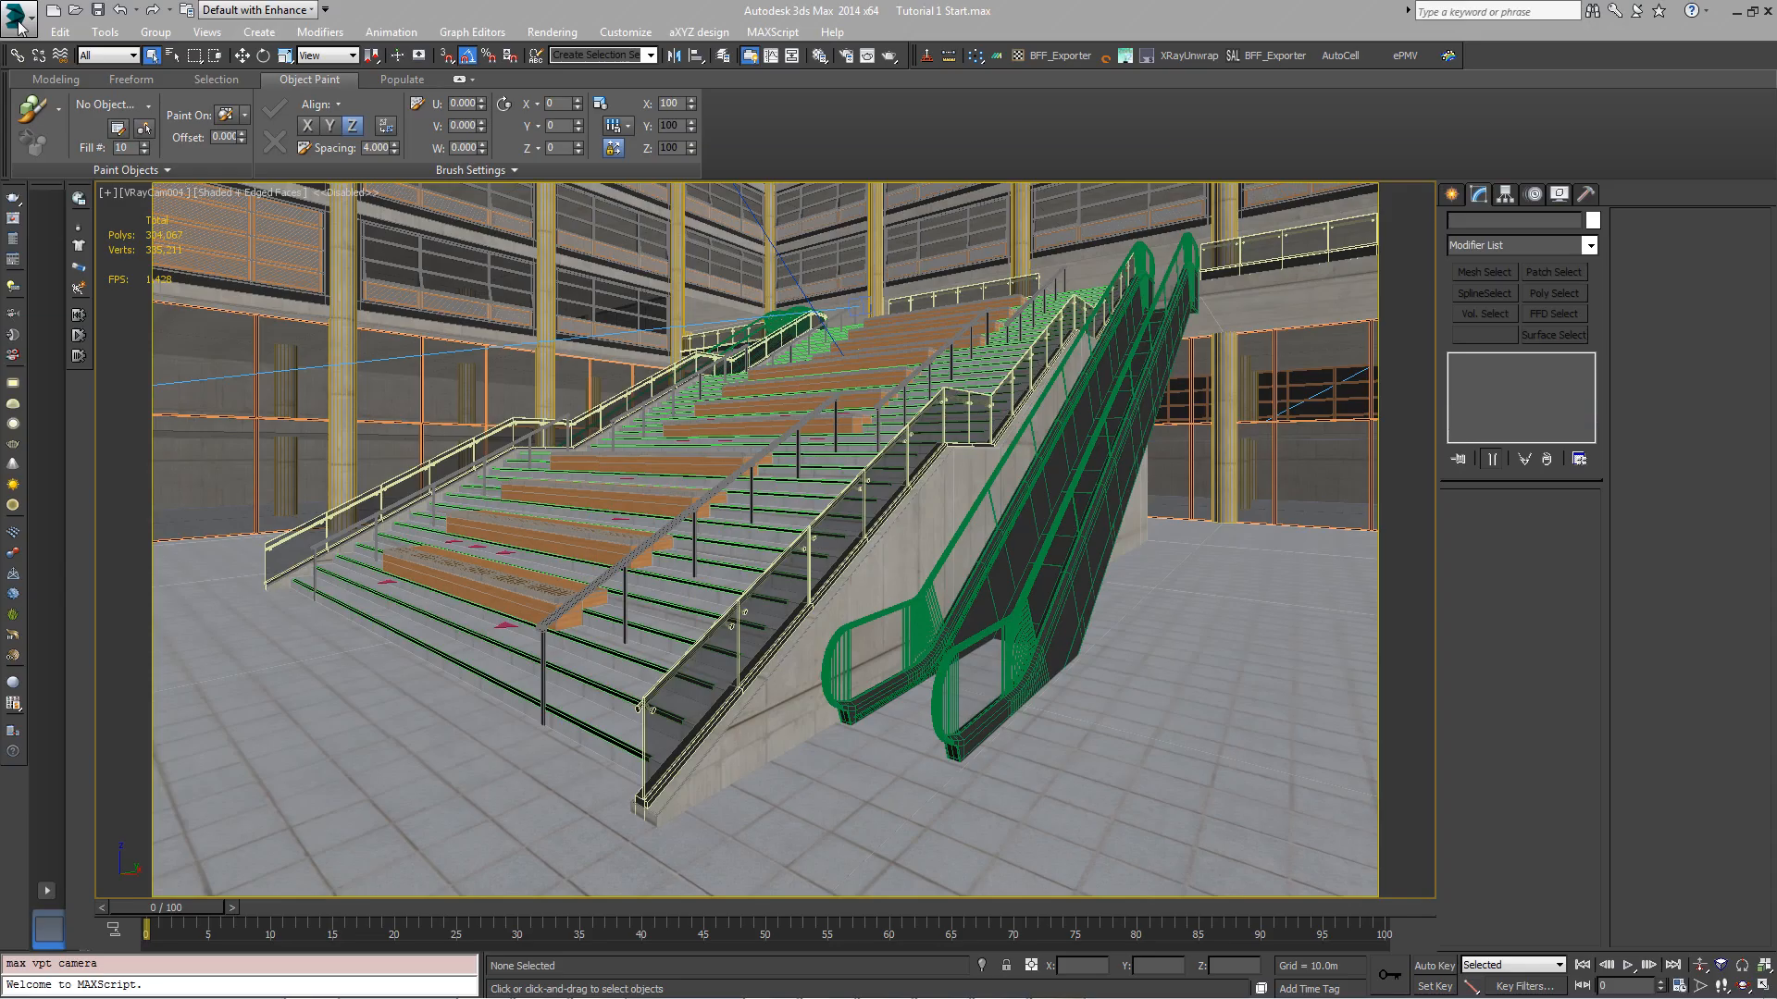
Step: Switch to 3ds Max and import Atrium.ani into the staircase scene using the Anima (*.ANI) file type
left_click(18, 26)
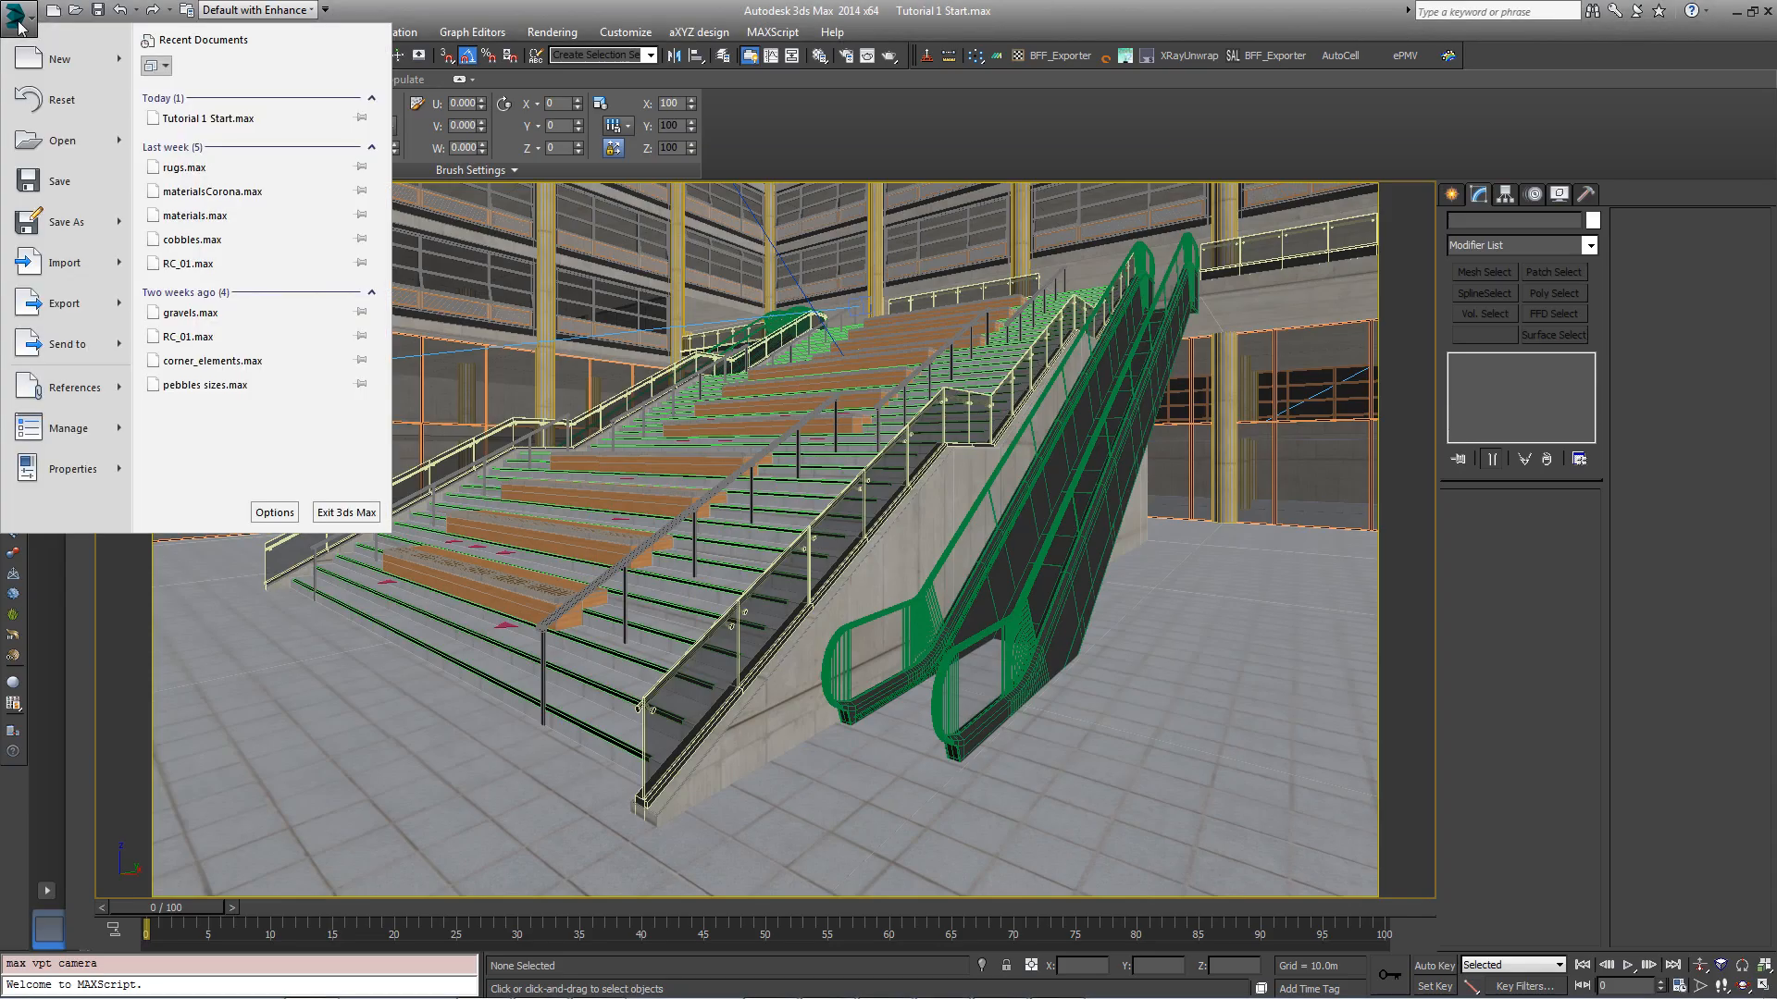
mouse_move(23, 269)
left_click(227, 102)
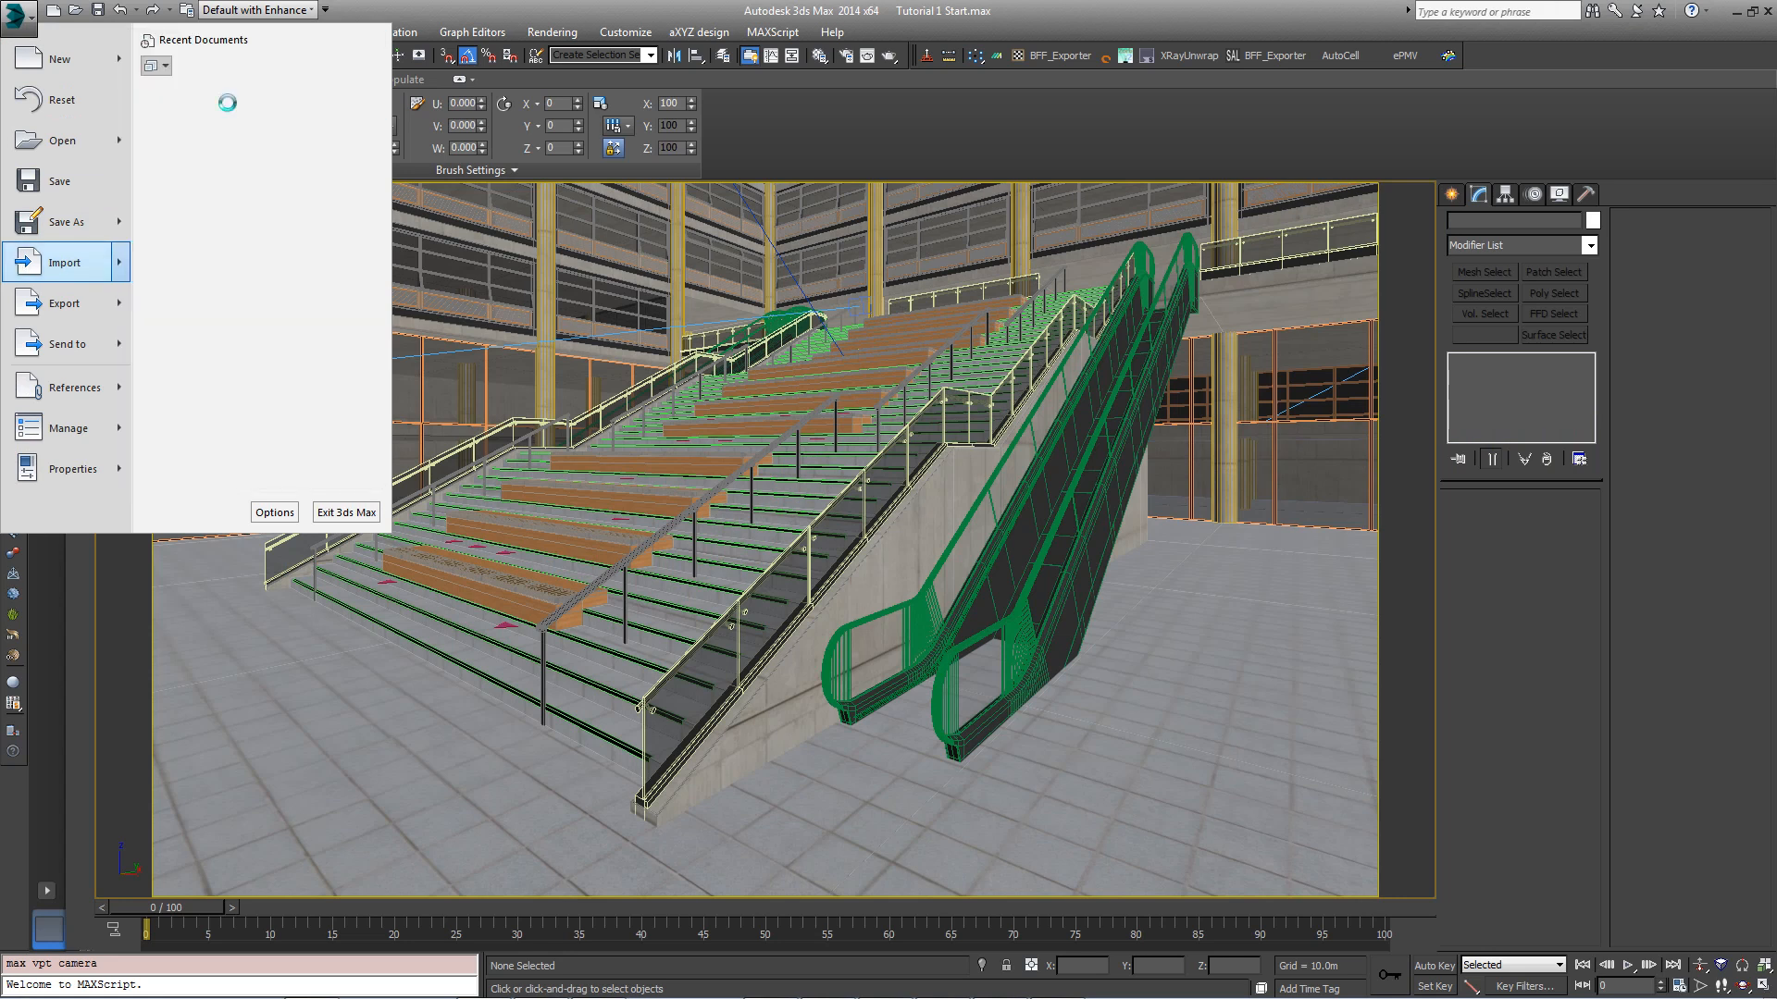
left_click(769, 607)
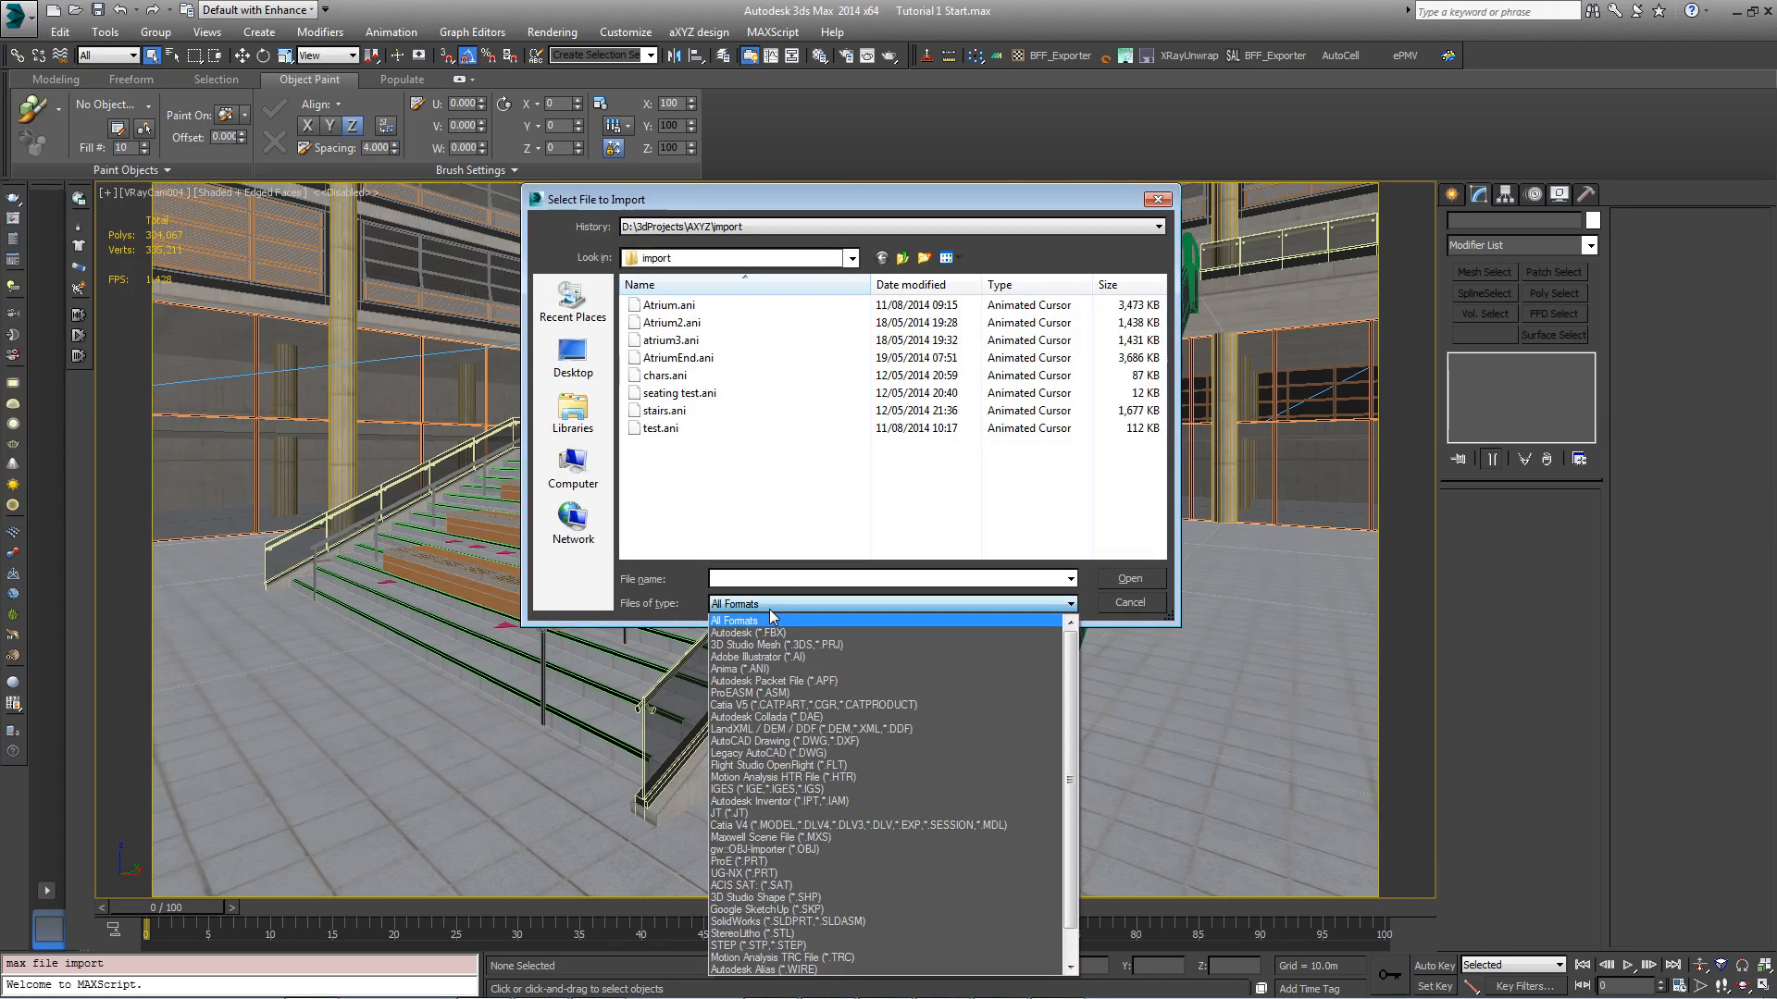
left_click(763, 668)
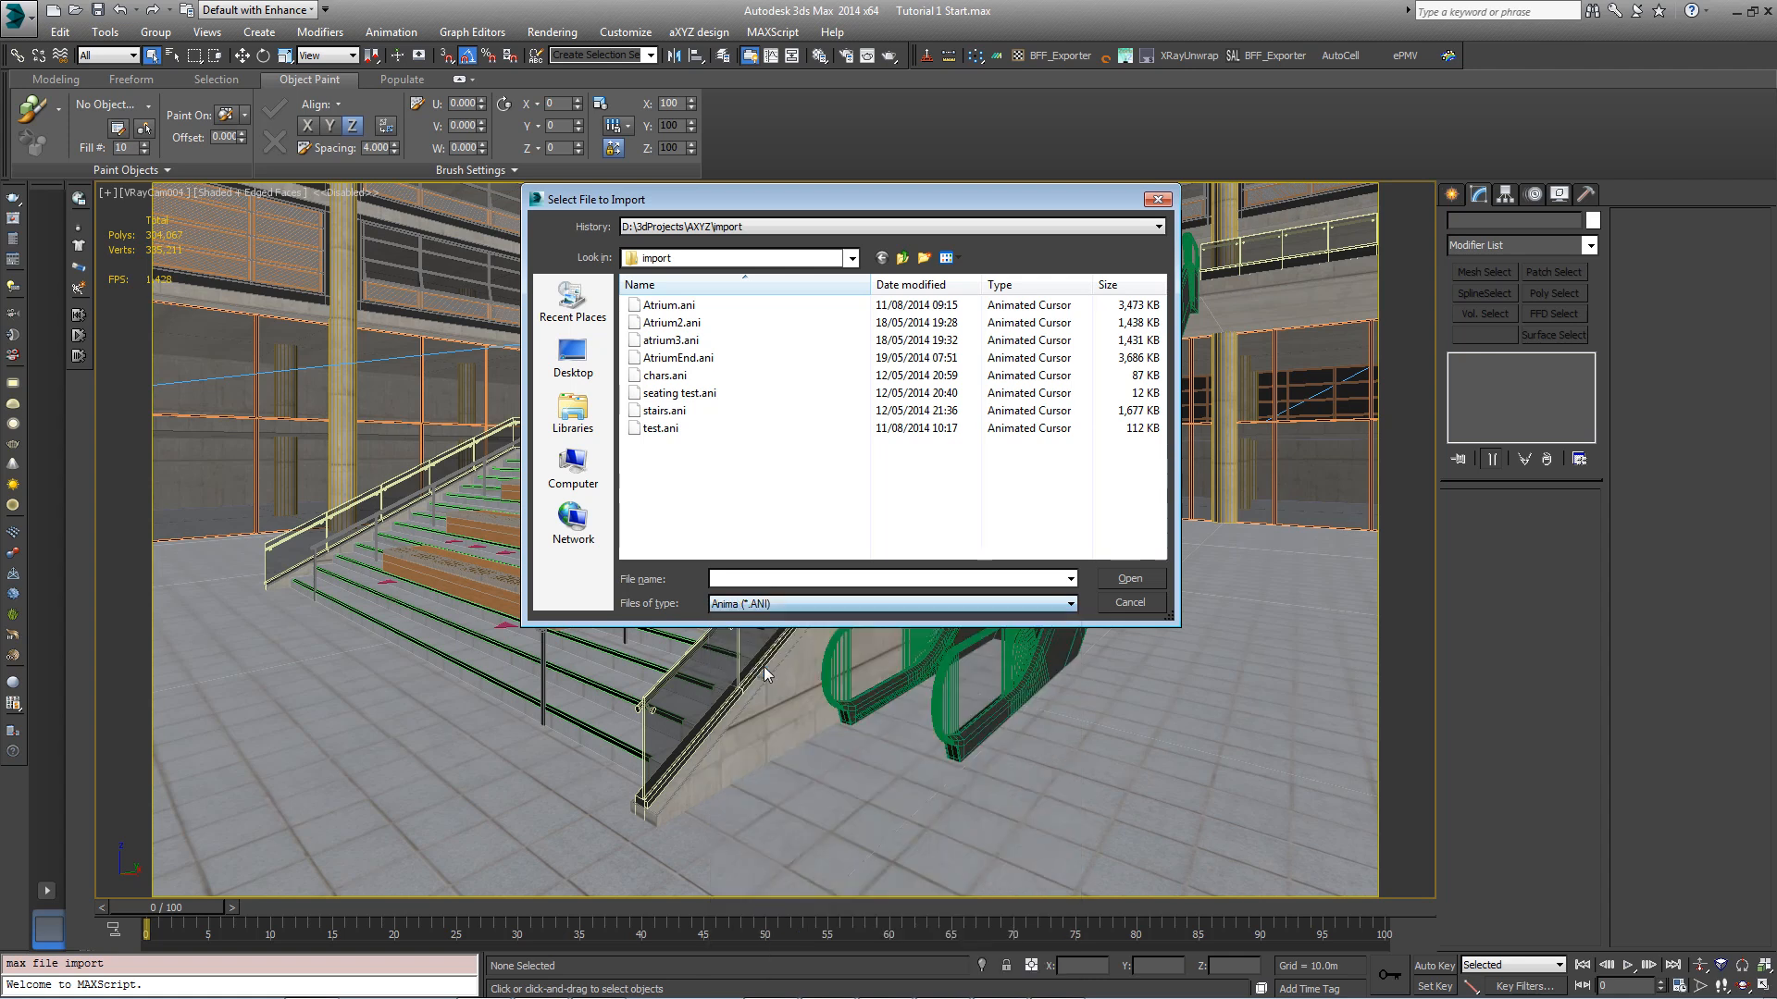
left_click(668, 306)
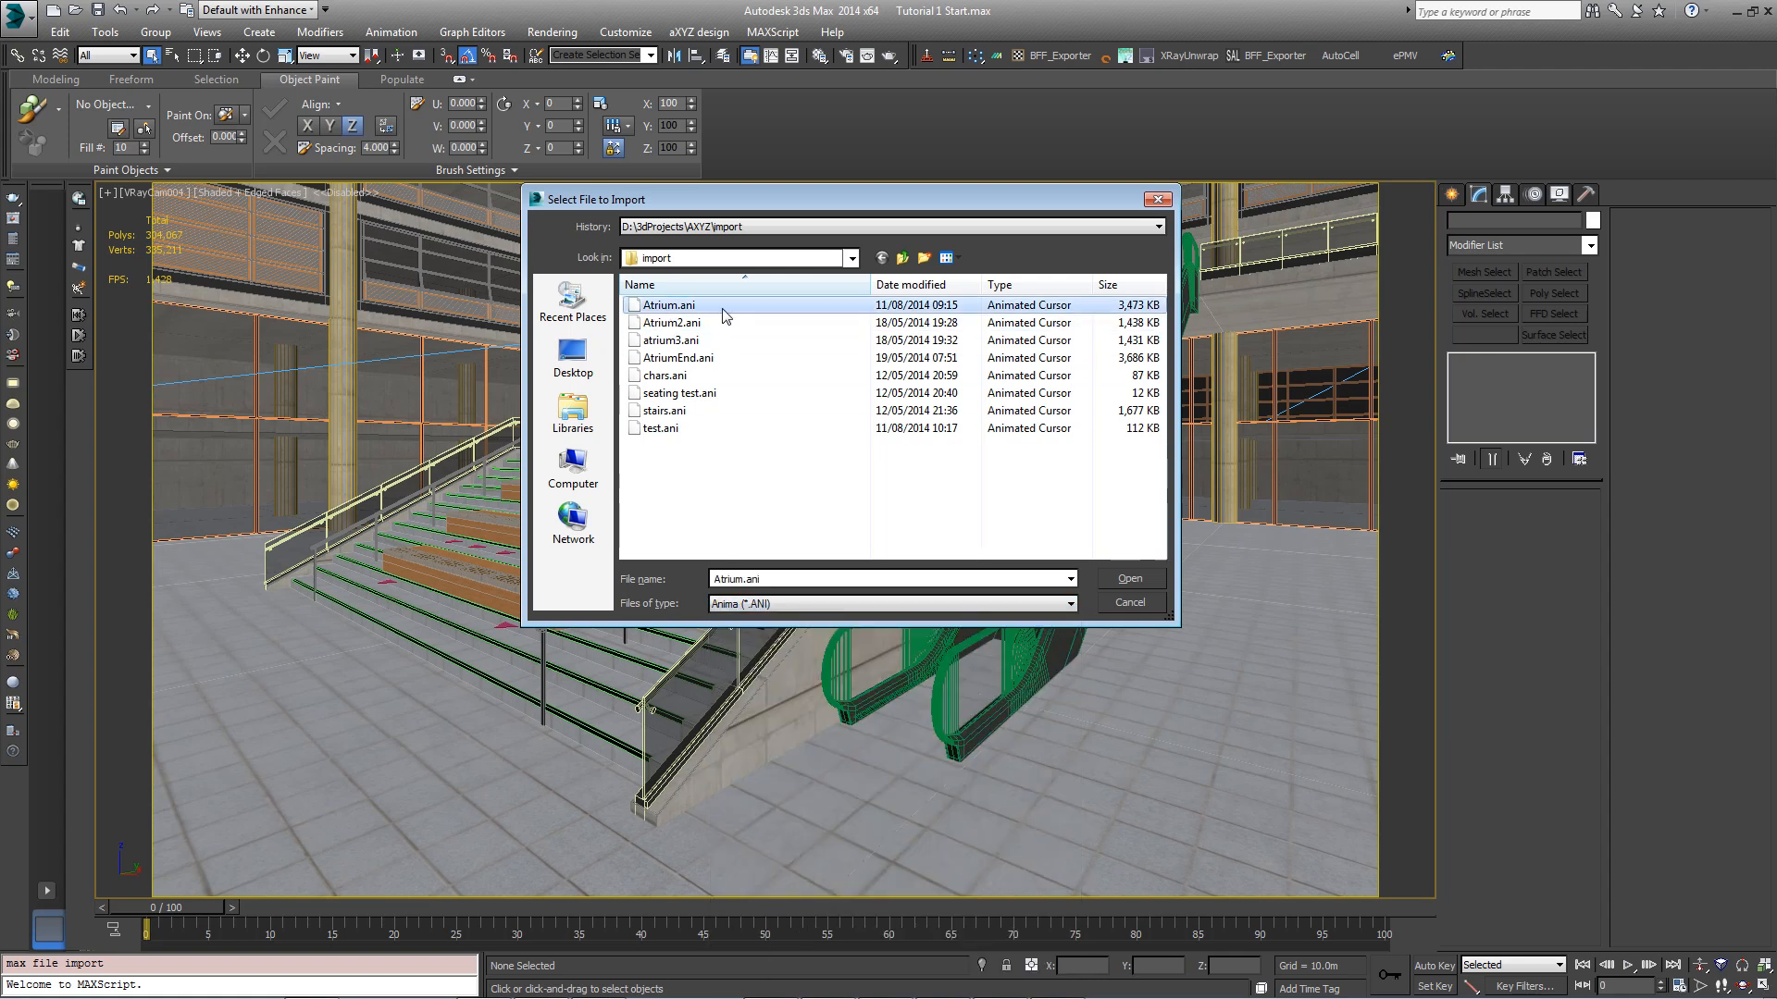
left_click(1129, 579)
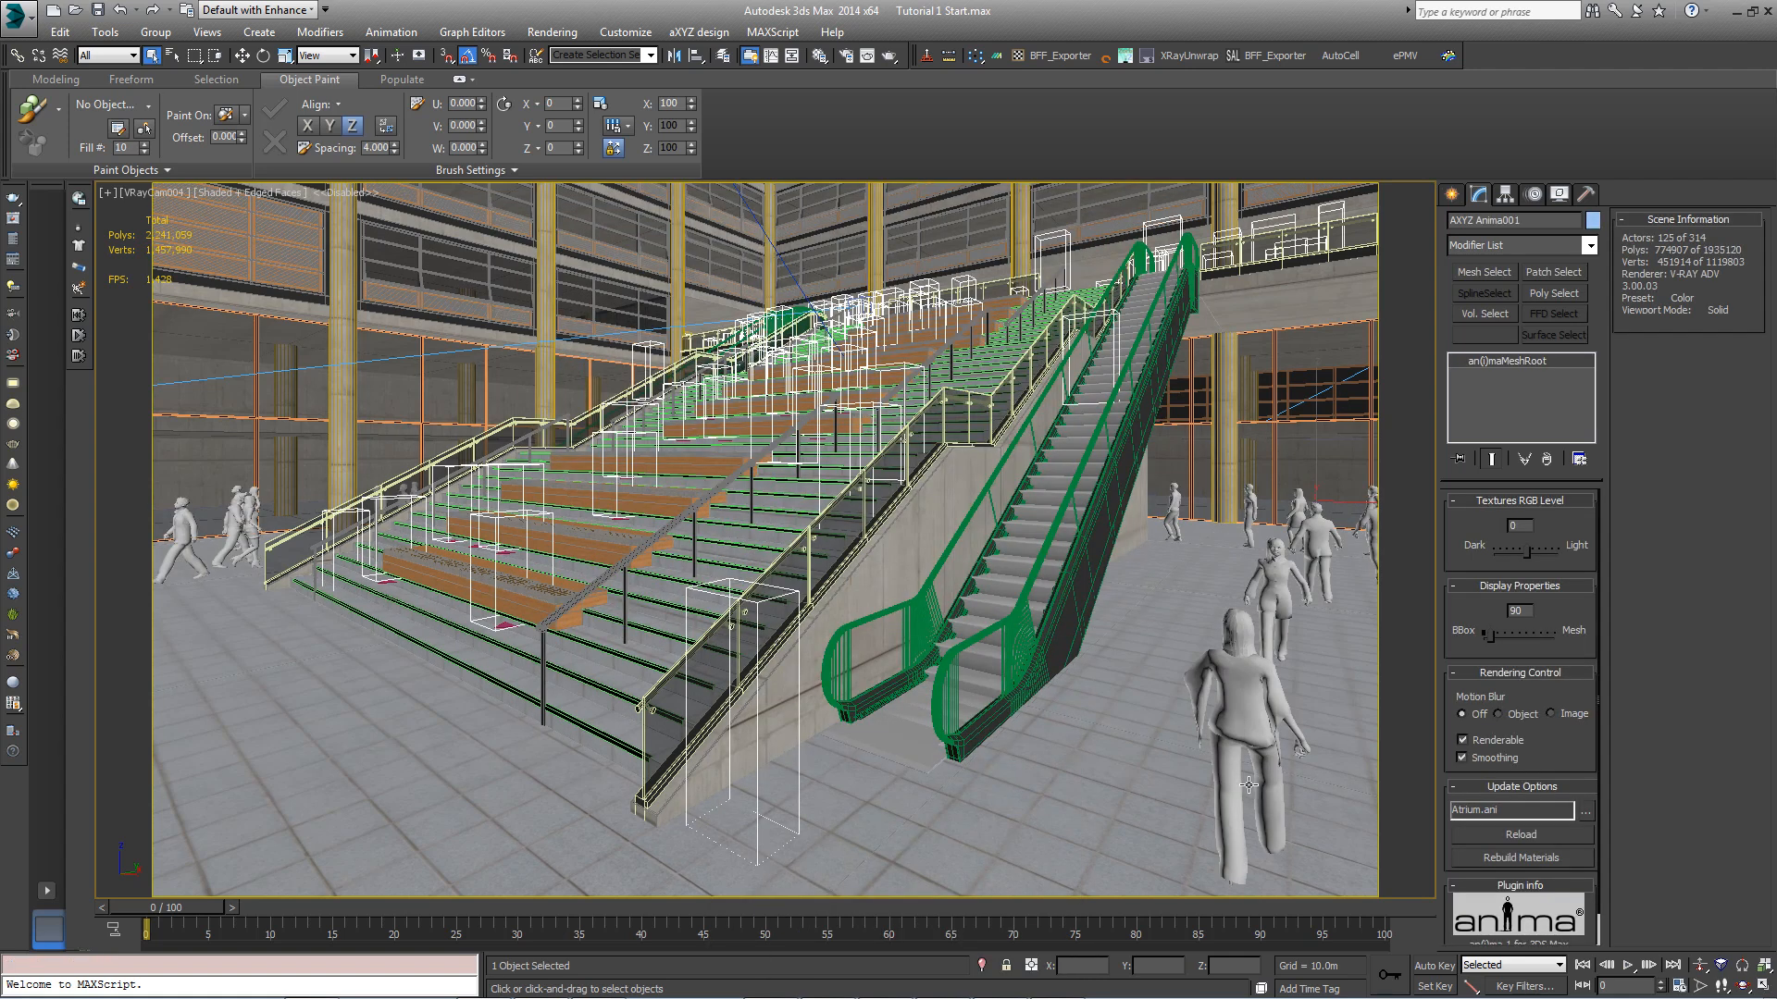
Step: Select the large foreground actor and set the an(i)ma display value between BBox and Mesh to 184
left_click(1244, 673)
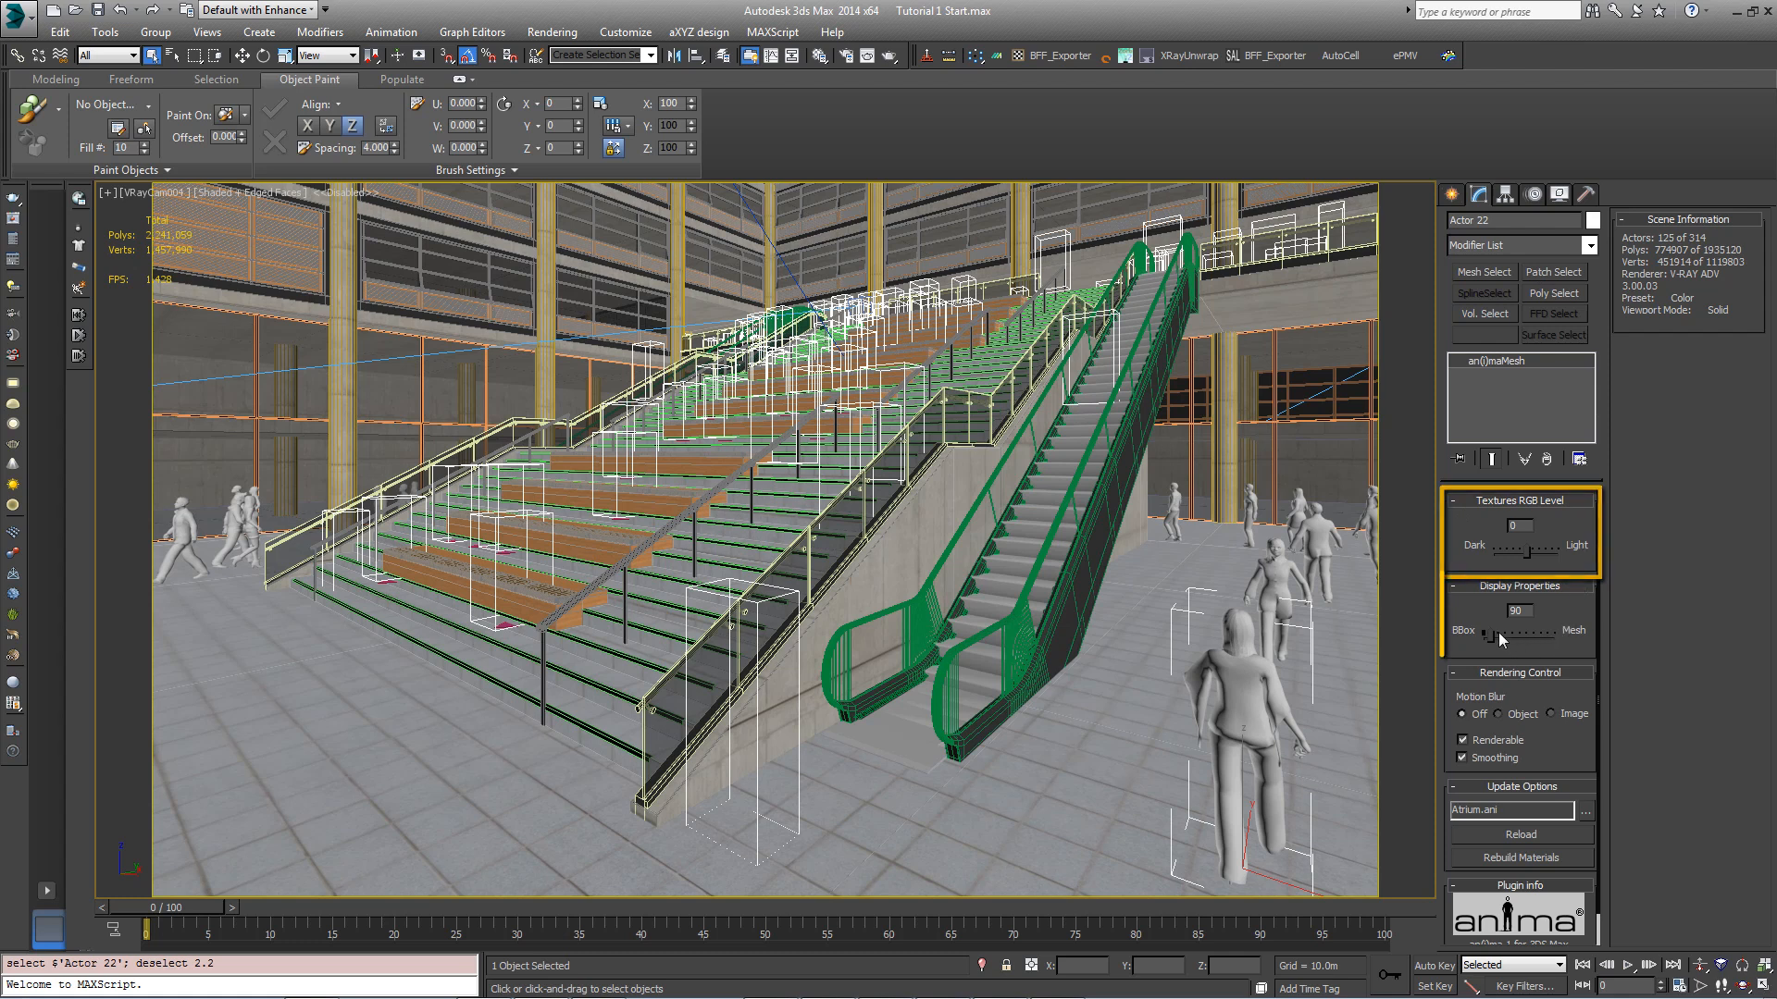
left_click_drag(1494, 631, 1496, 640)
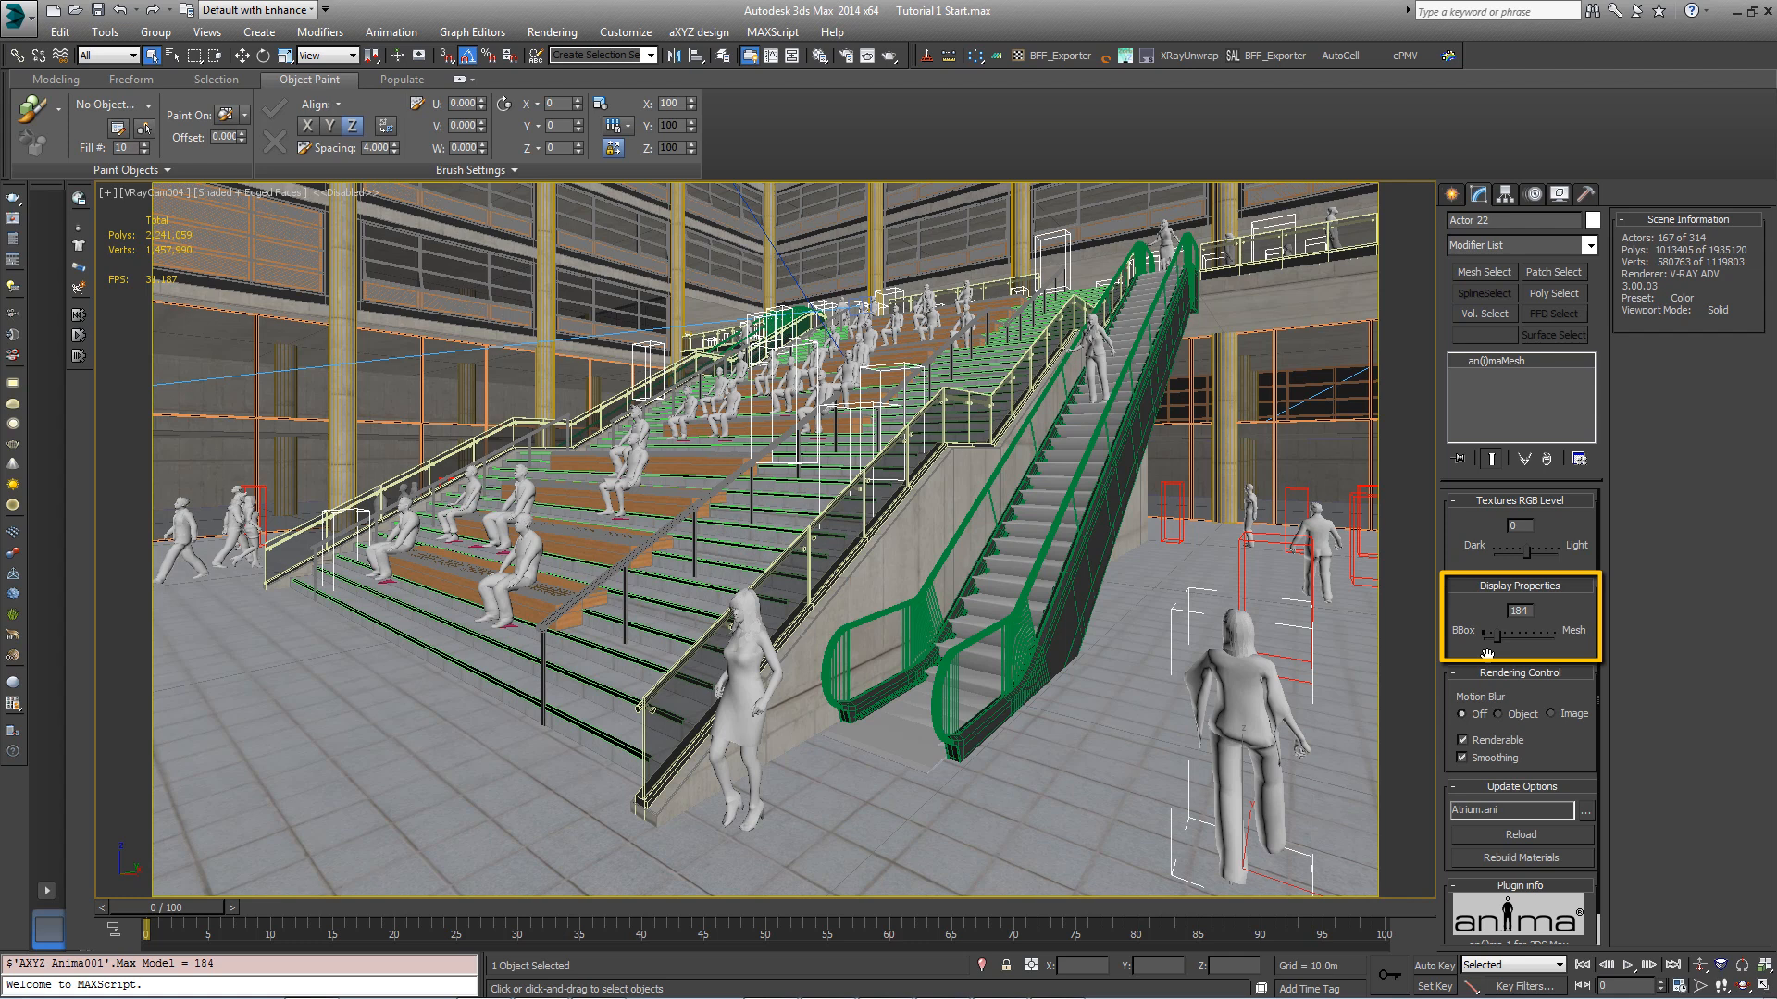
Step: In the an(i)ma rendering controls, set motion blur to Image, turn off Renderable and toggle Smoothing off and on
left_click(1517, 715)
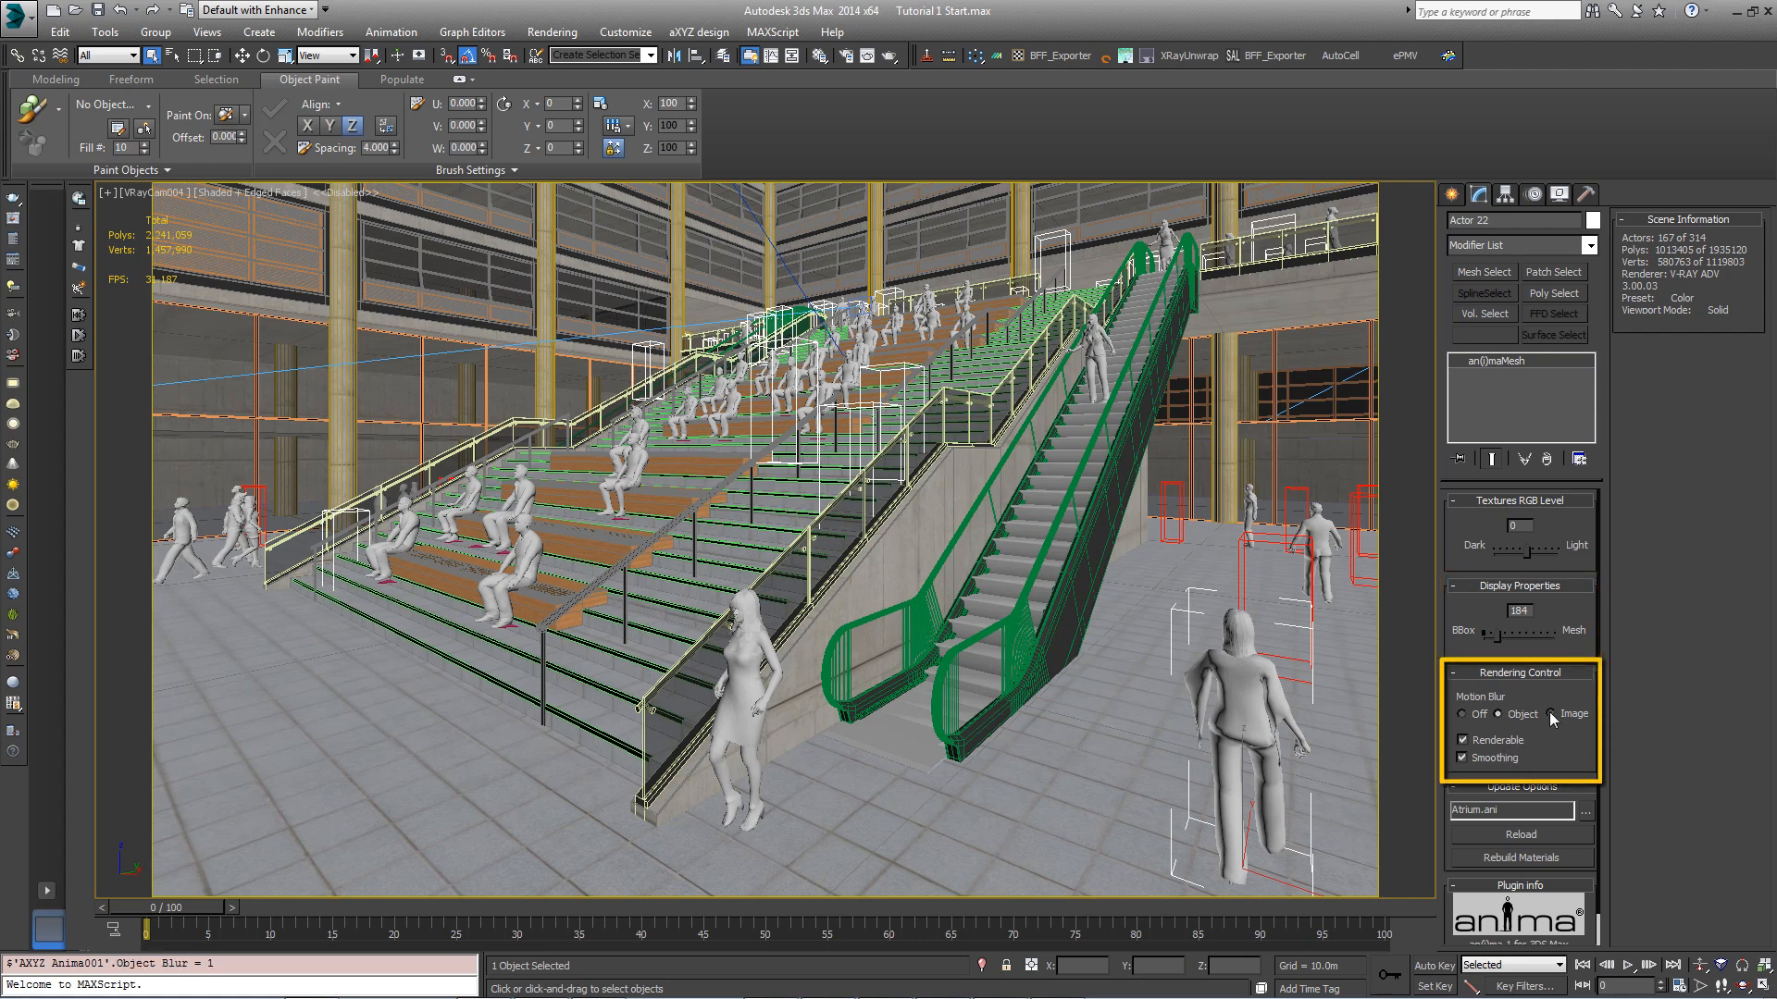
left_click(1463, 740)
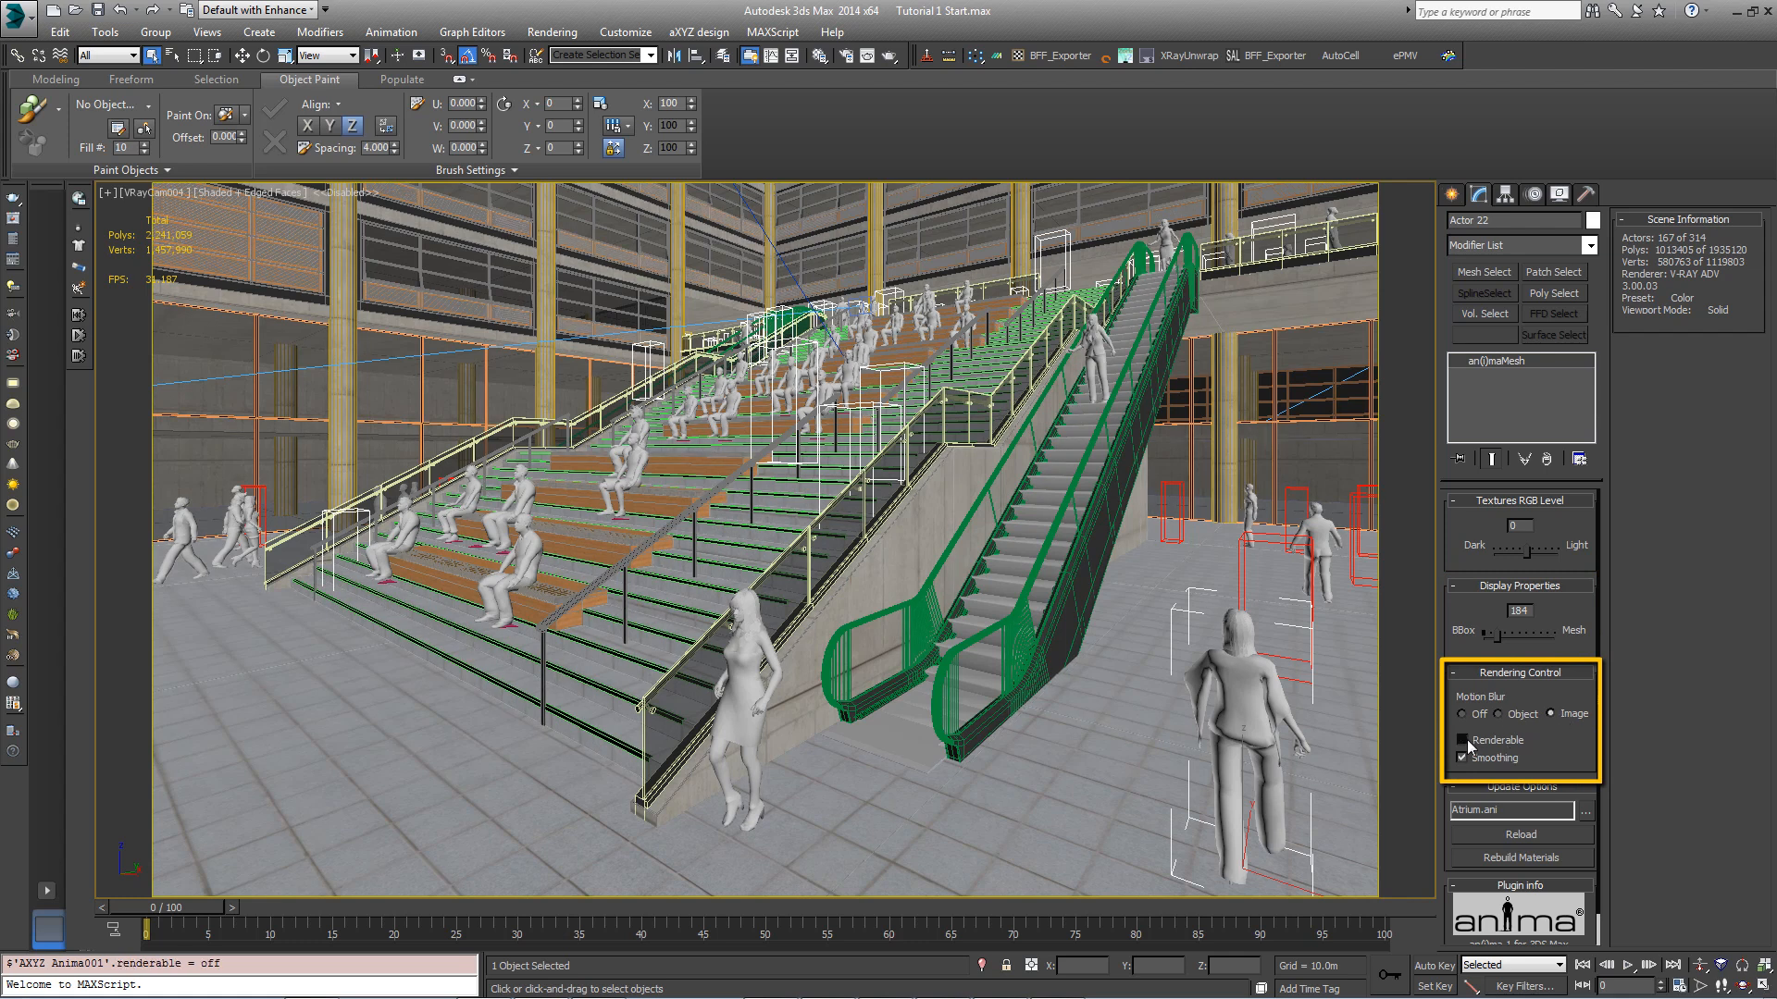
left_click(1463, 758)
left_click(1463, 757)
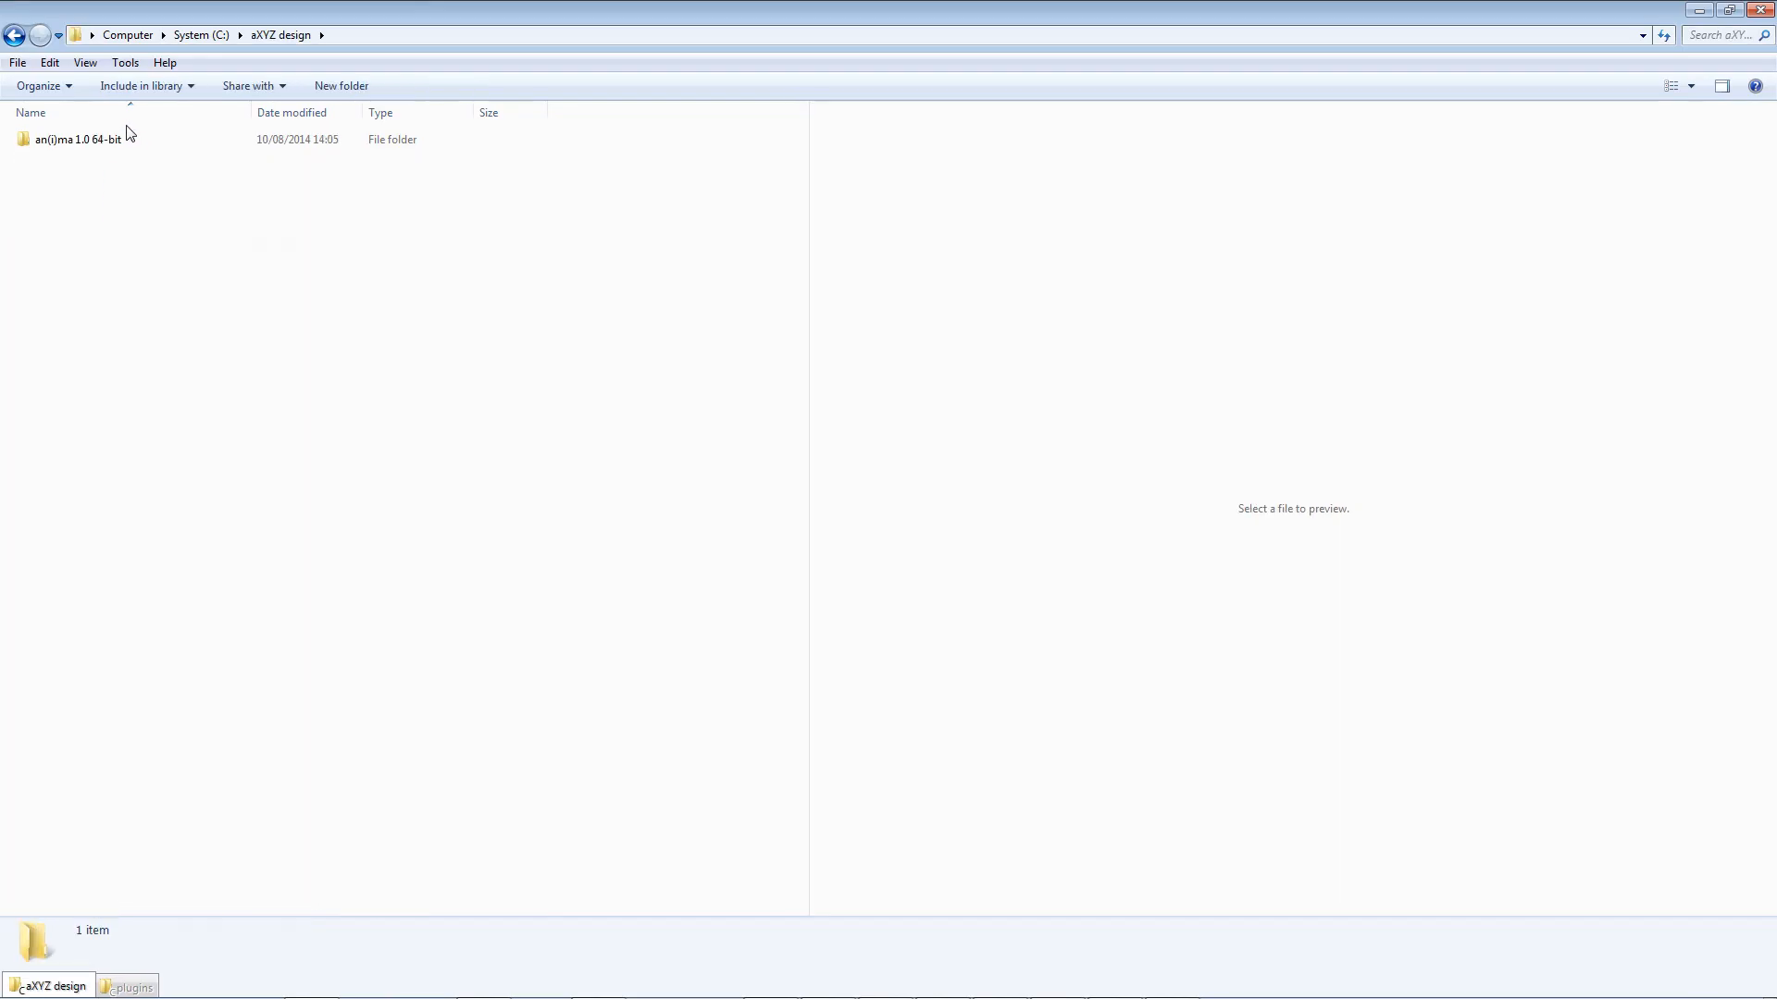
Step: Copy the an(i)ma installation folder's path into Anima.xml so the line reads PATH=C:\aXYZ design\an(i)ma 1.0 64-bit
double_click(111, 138)
right_click(404, 37)
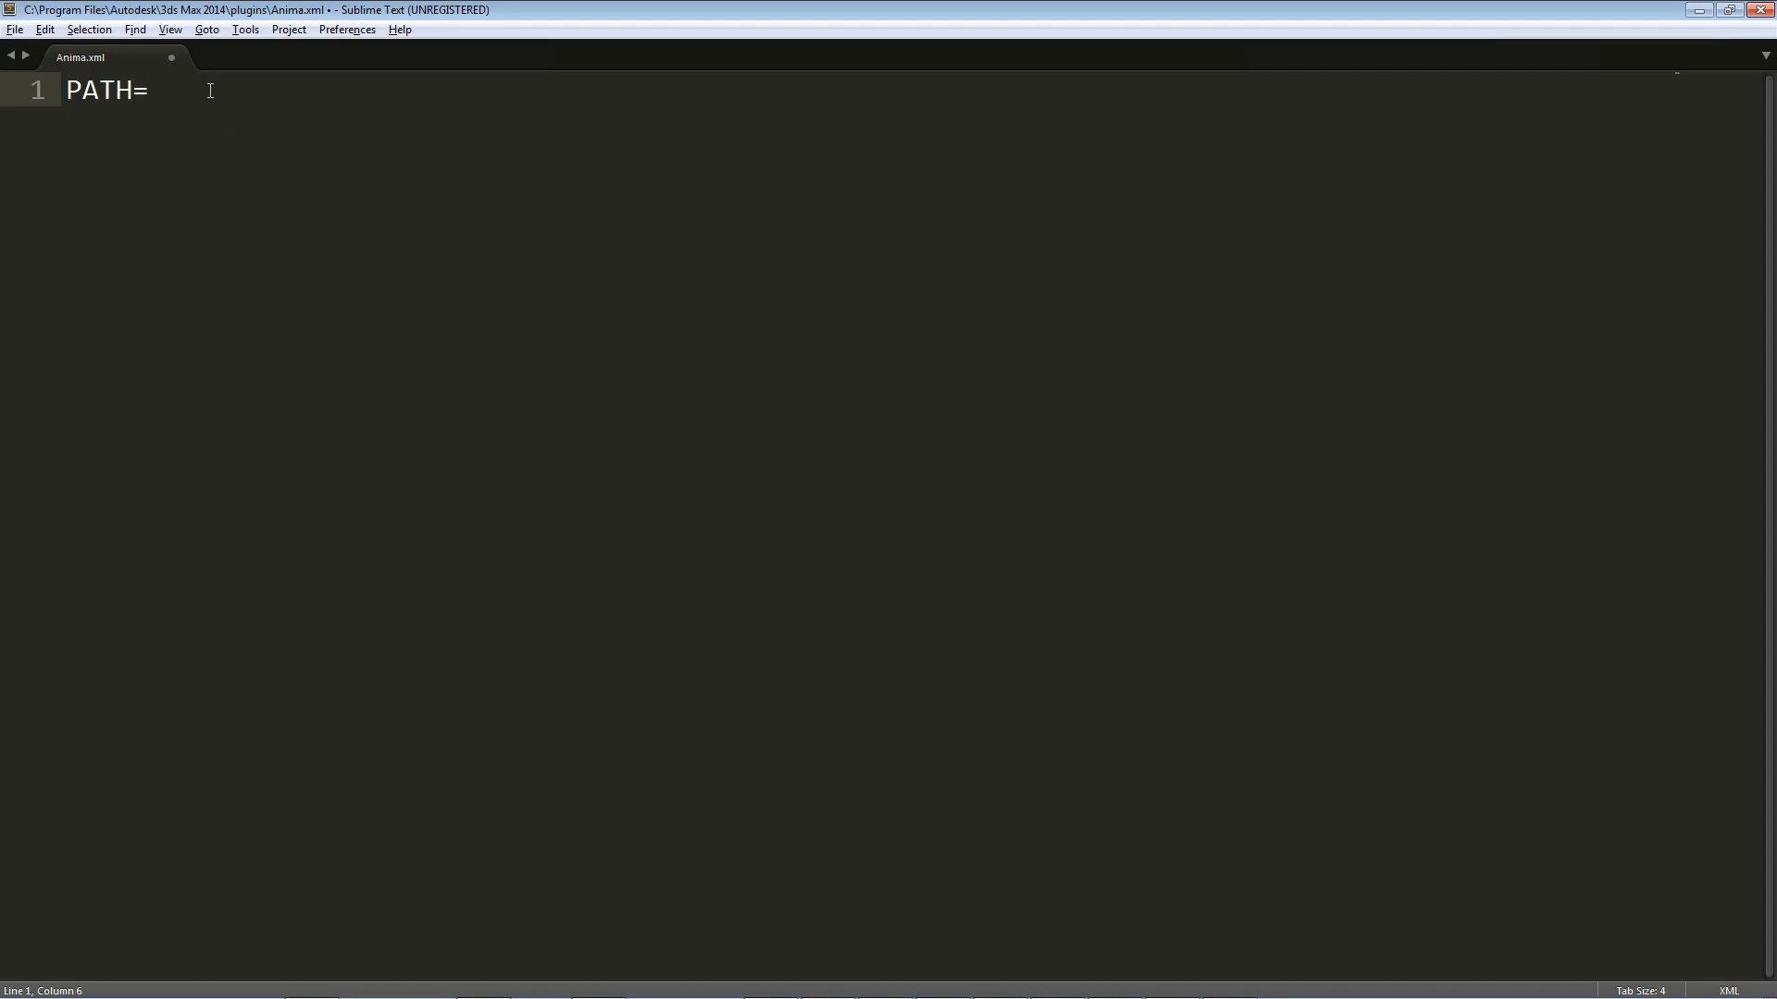
right_click(209, 89)
left_click(311, 145)
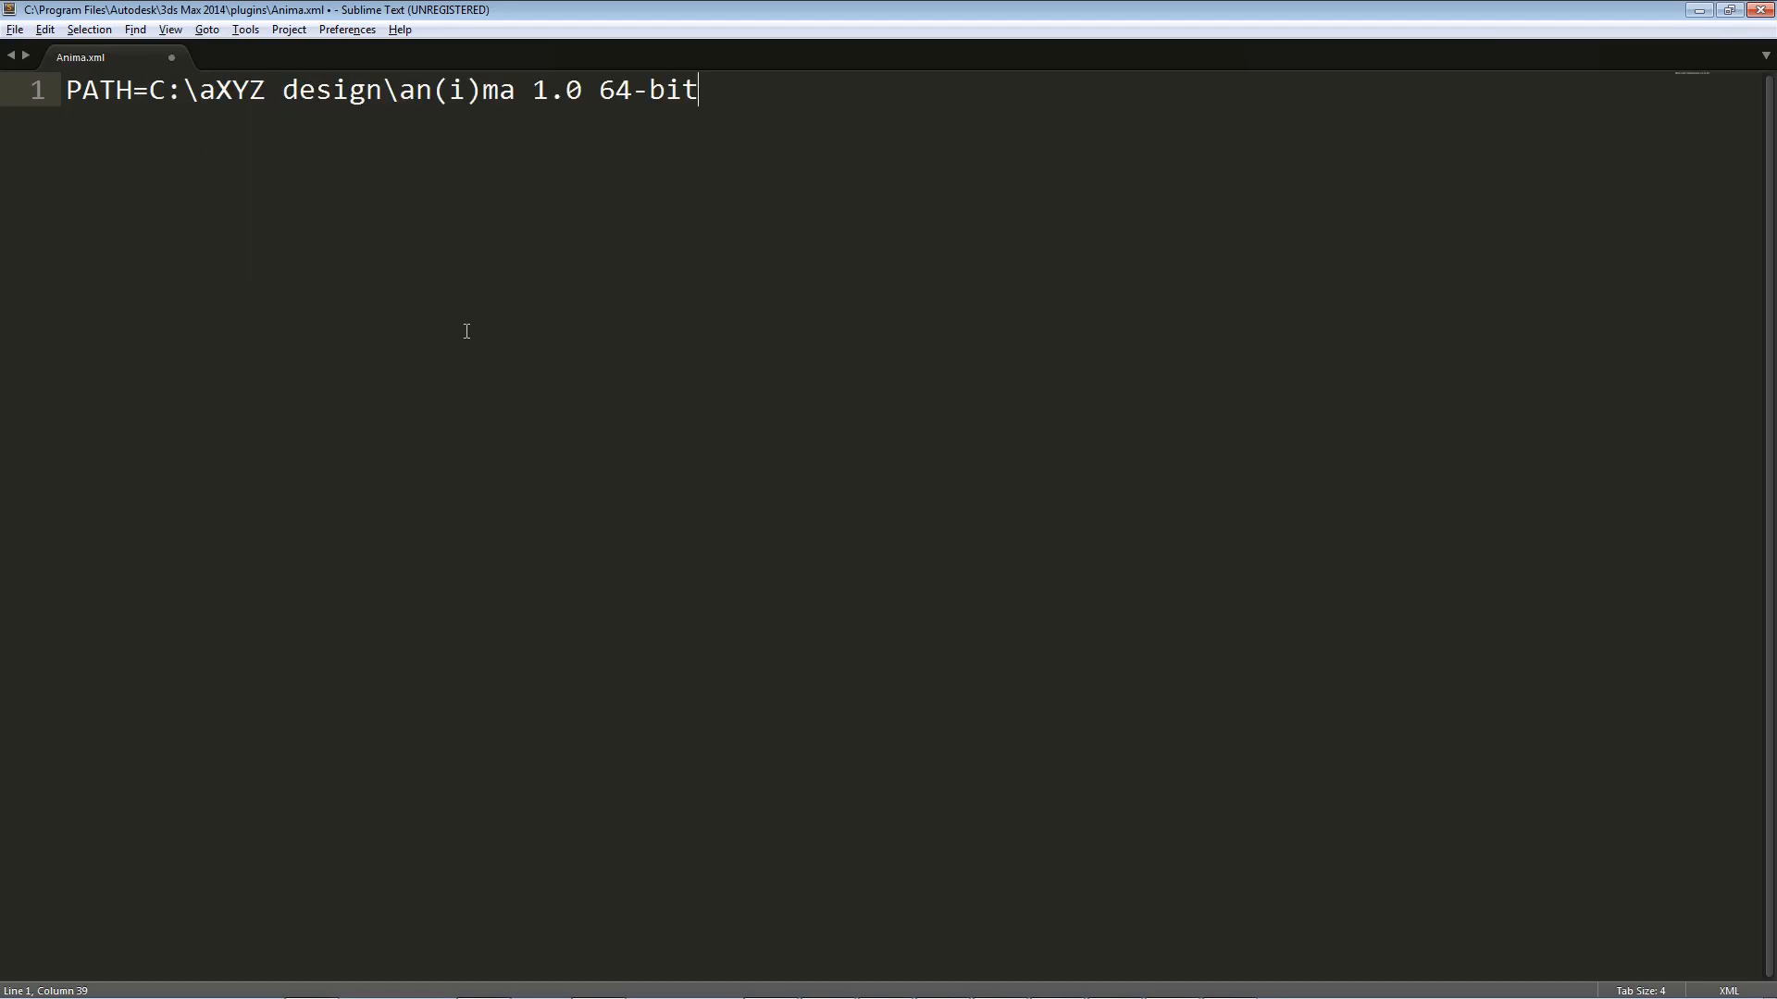